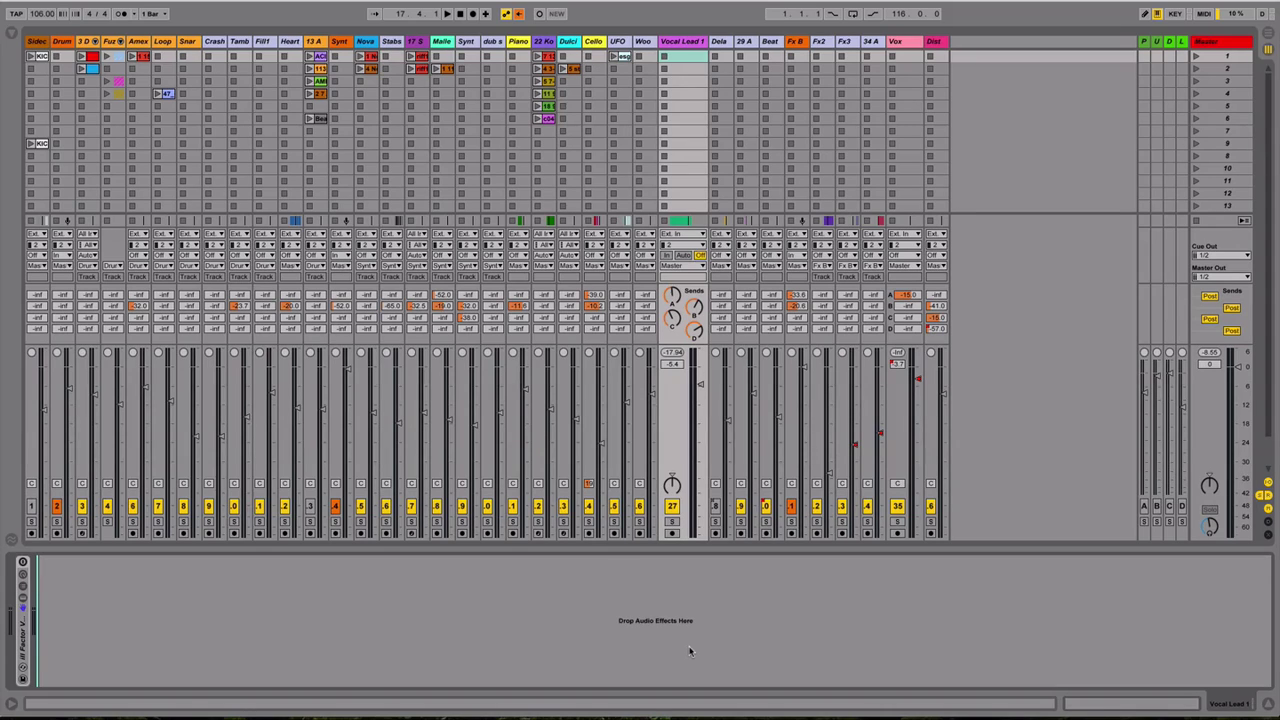
Play the full mix, stop it, and unfold the ill Factor Vocal Chain rack on Vocal Lead 1.
key("space")
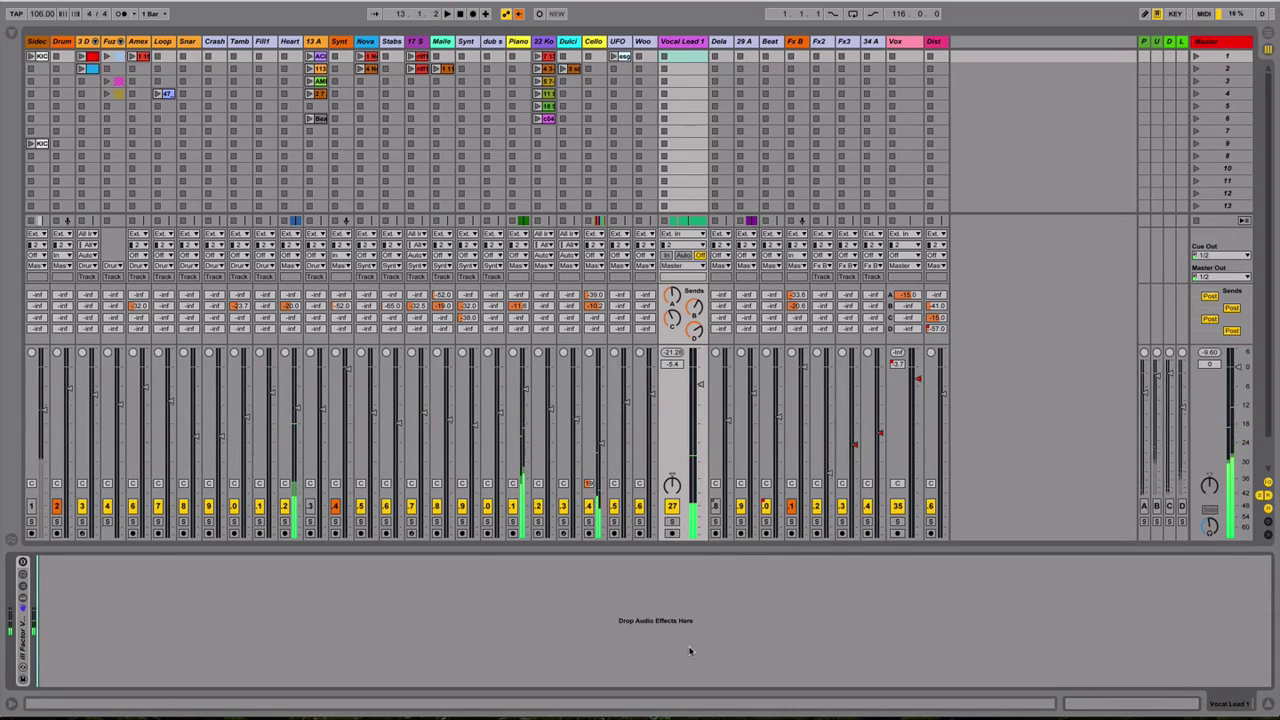
key("space")
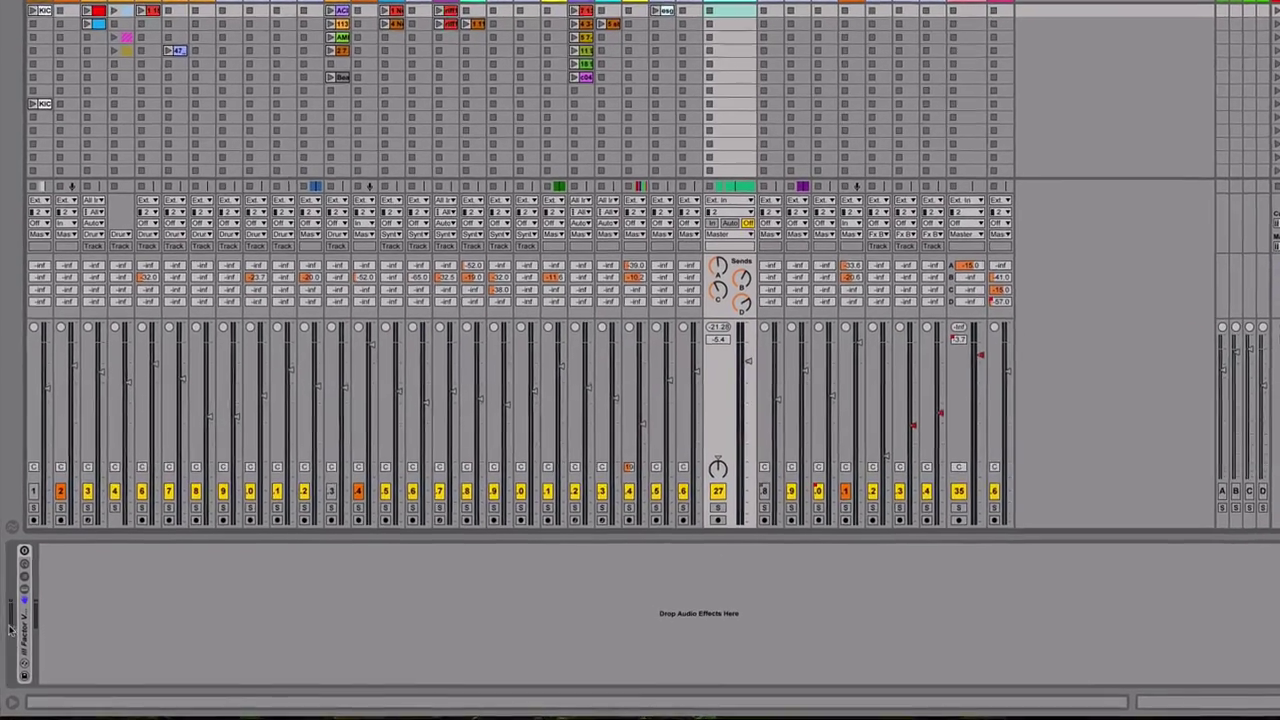
double_click(24, 630)
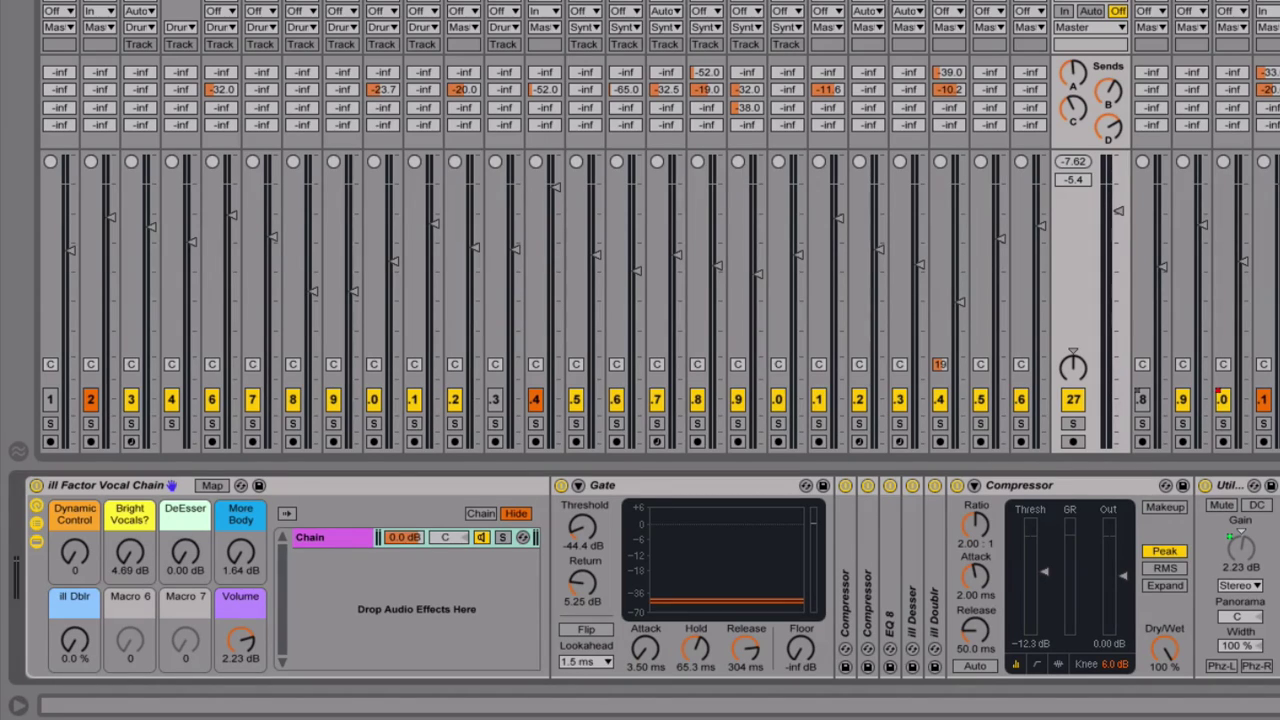
Solo the Vocal Lead 1 track and audition it with the Gate bypassed.
left_click(1073, 424)
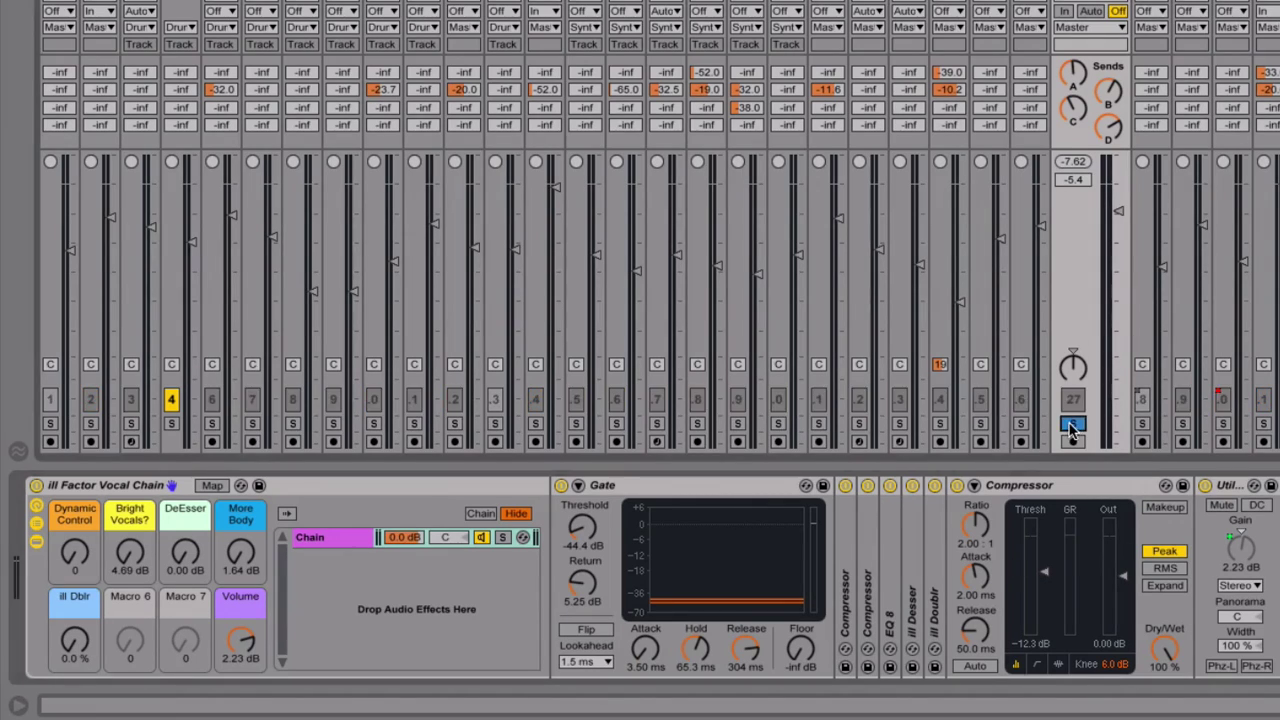
left_click(561, 488)
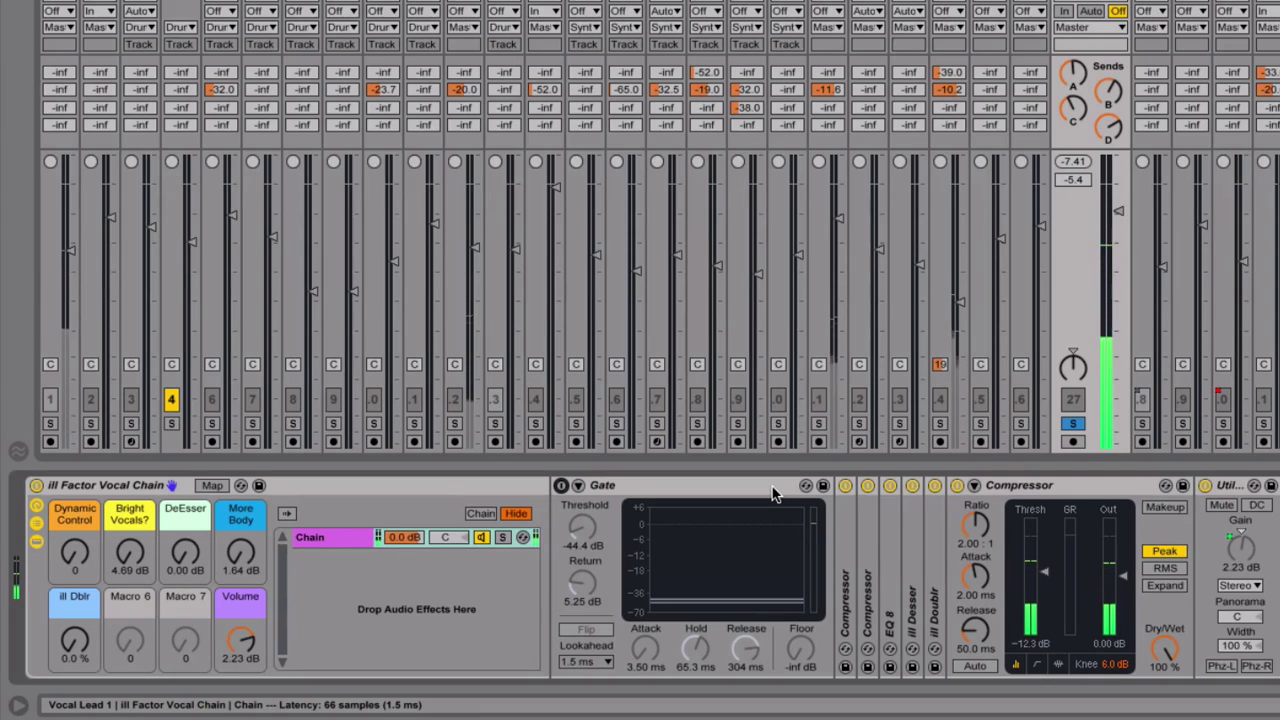
key("space")
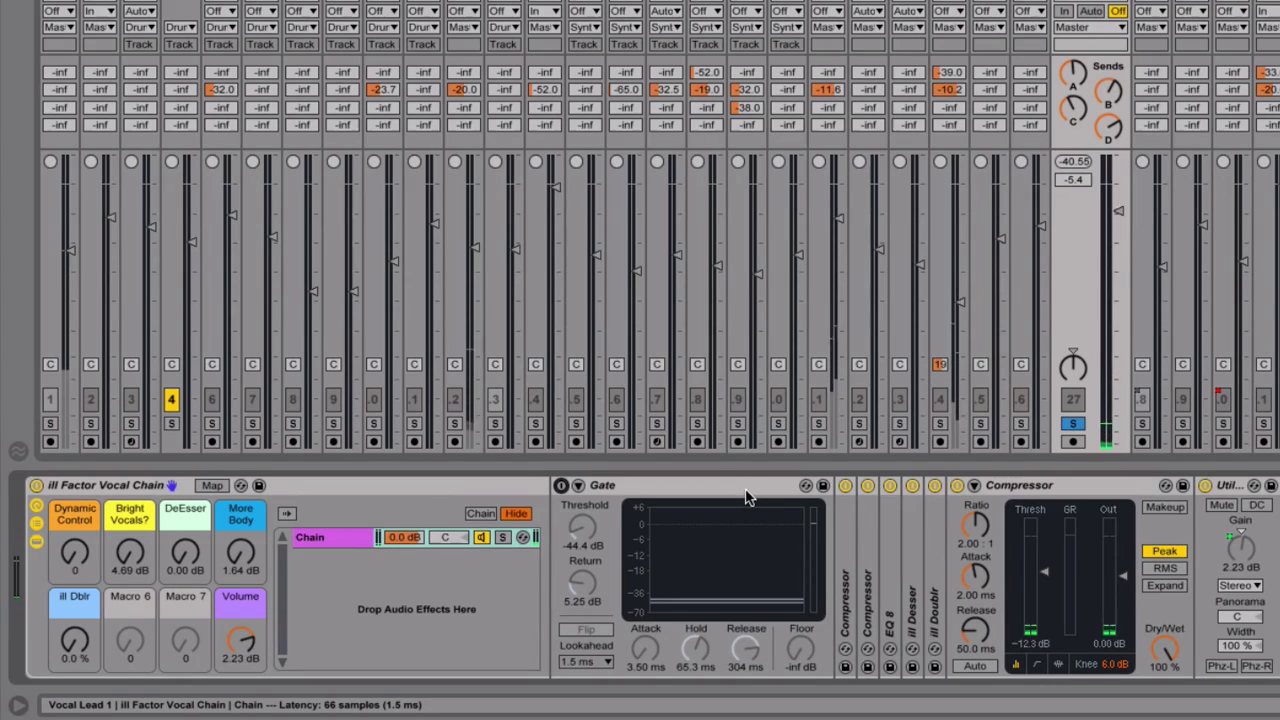
Switch the Gate back on and audition the soloed vocal through it.
left_click(628, 489)
left_click(561, 485)
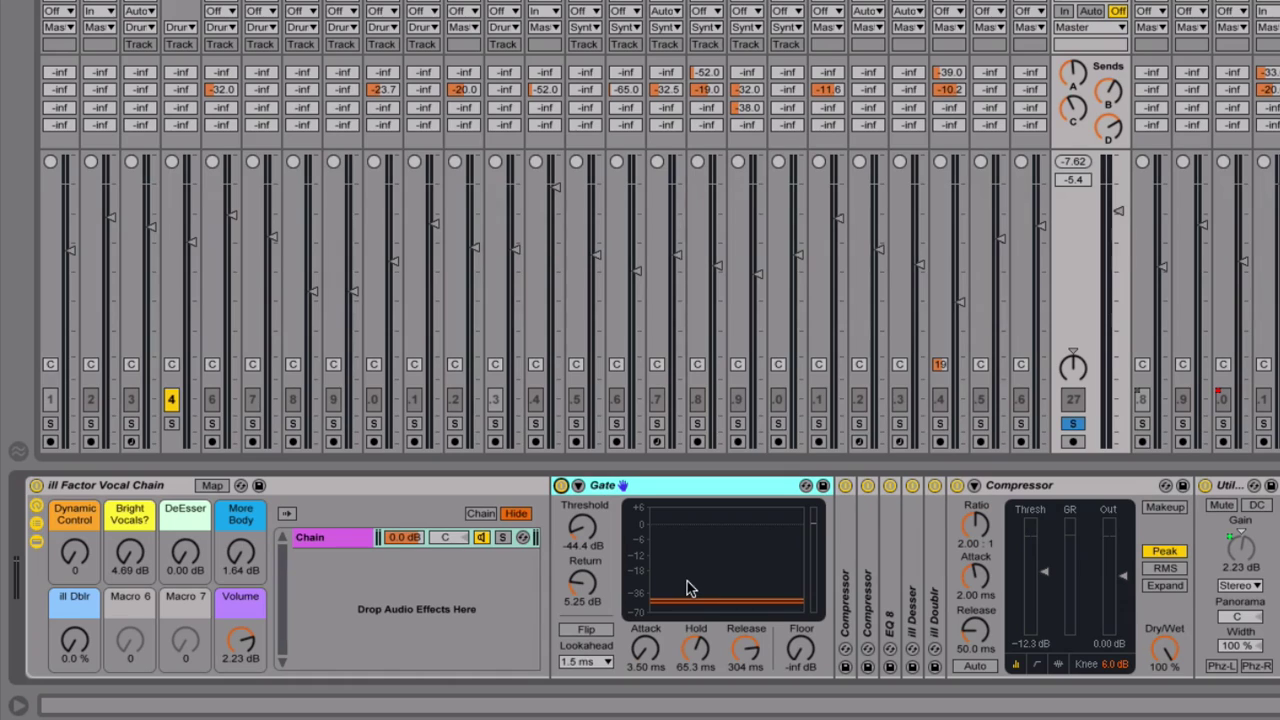
key("space")
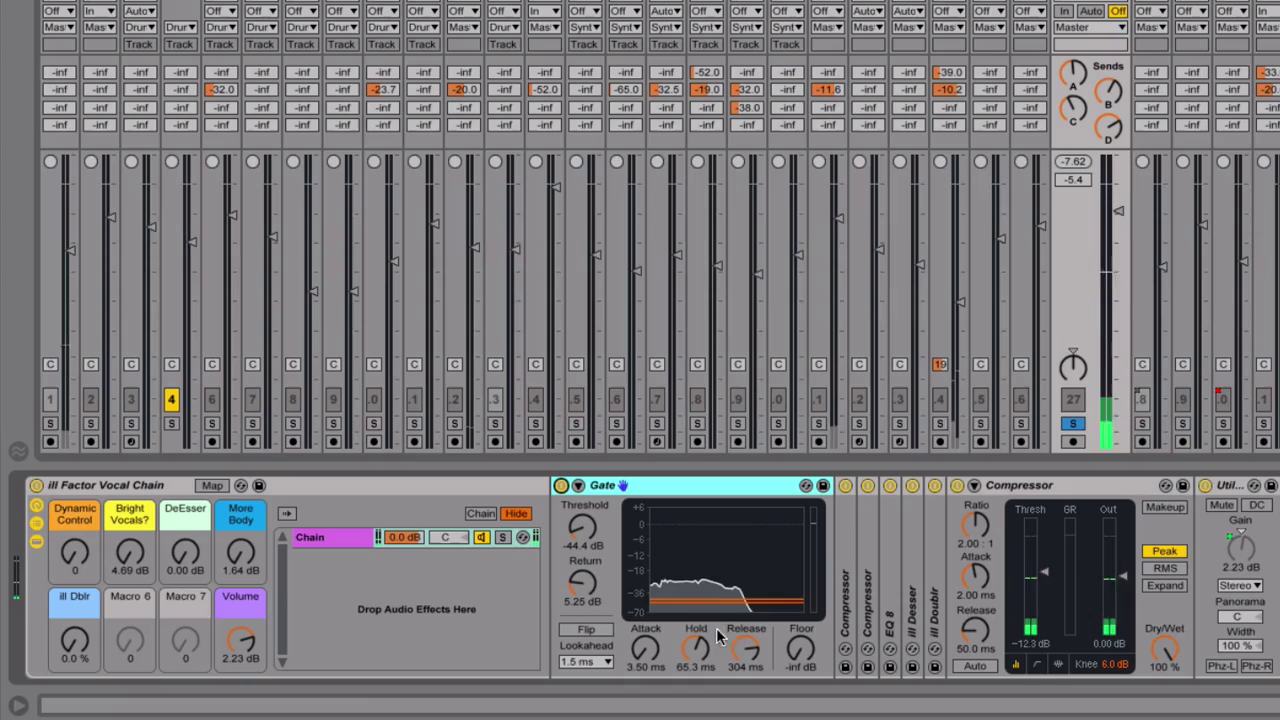
Unfold the two compressors after the Gate and nudge the Dynamic Control macro up and back to 0.
double_click(848, 592)
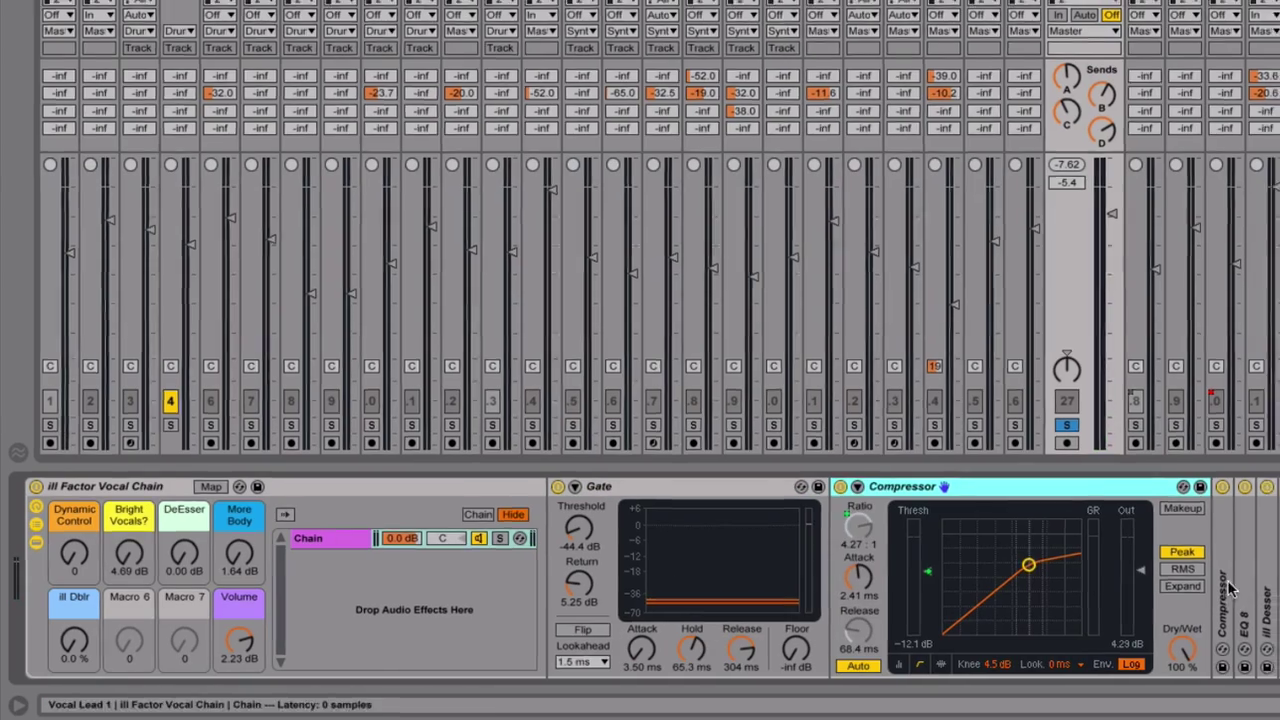
double_click(1236, 588)
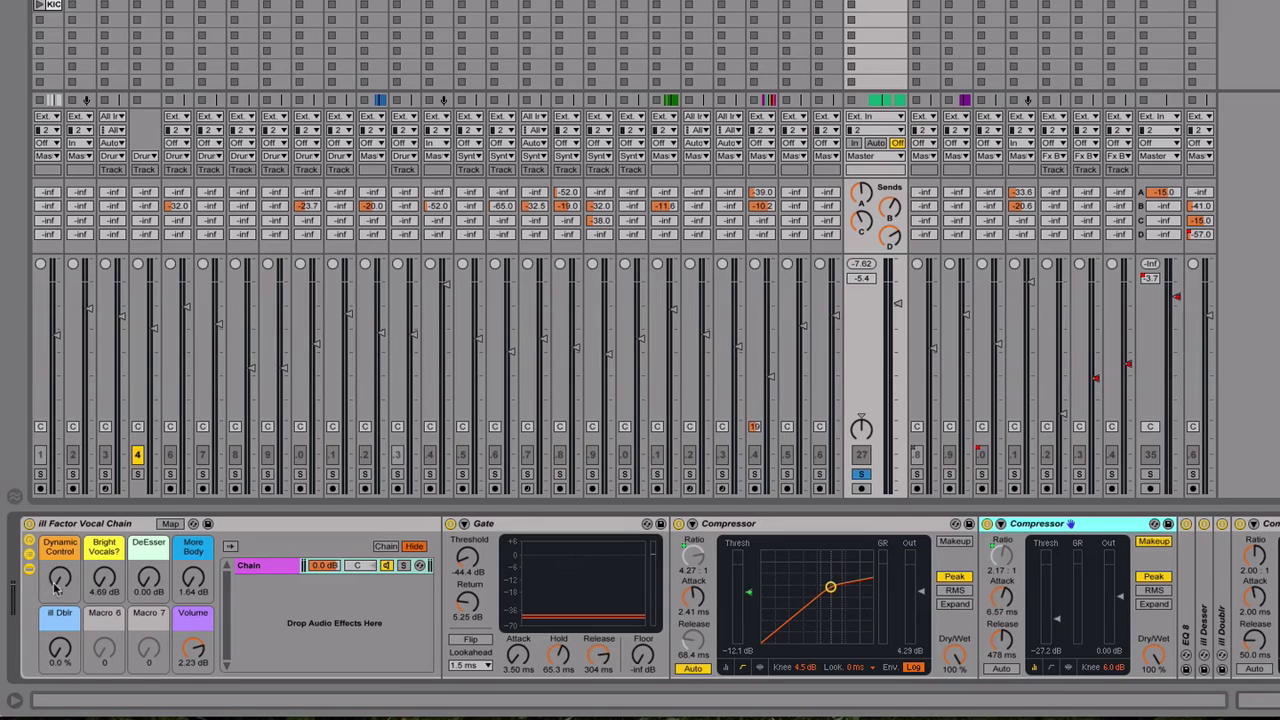
mouse_move(58, 590)
left_mouse_down()
mouse_move(62, 569)
mouse_move(62, 588)
left_mouse_up()
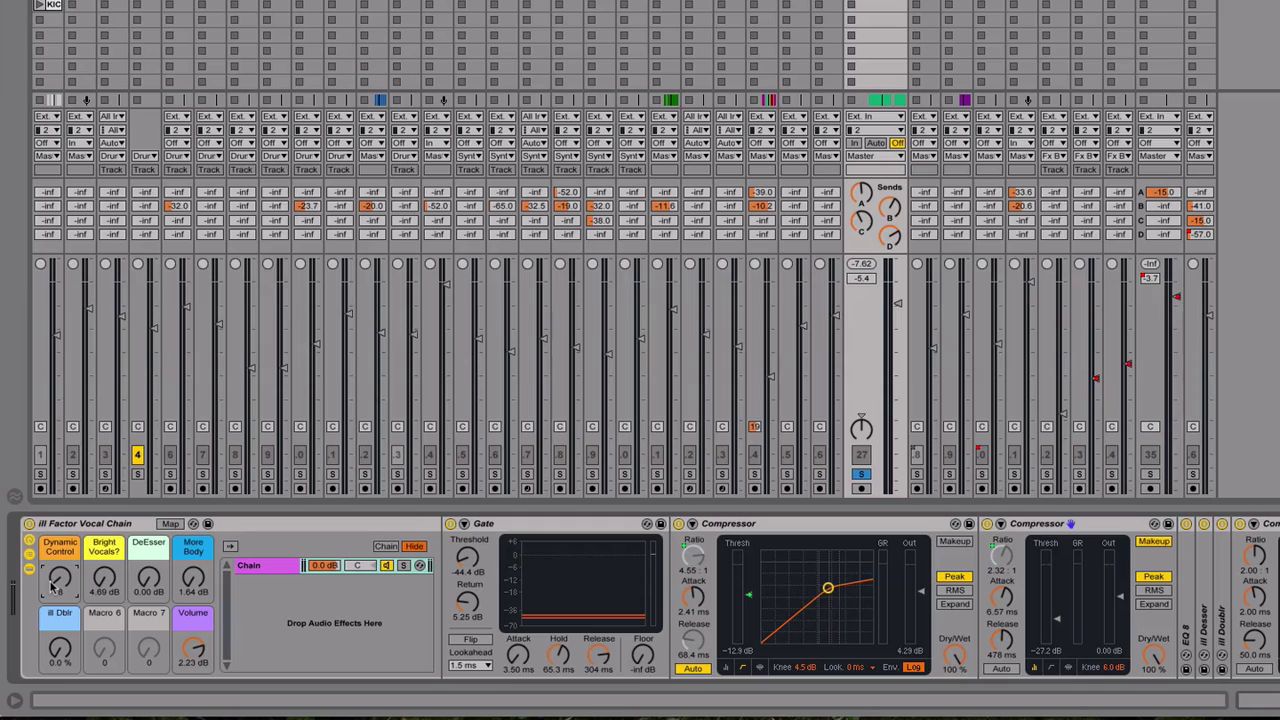
mouse_move(52, 588)
left_mouse_down()
mouse_move(52, 544)
mouse_move(64, 606)
left_mouse_up()
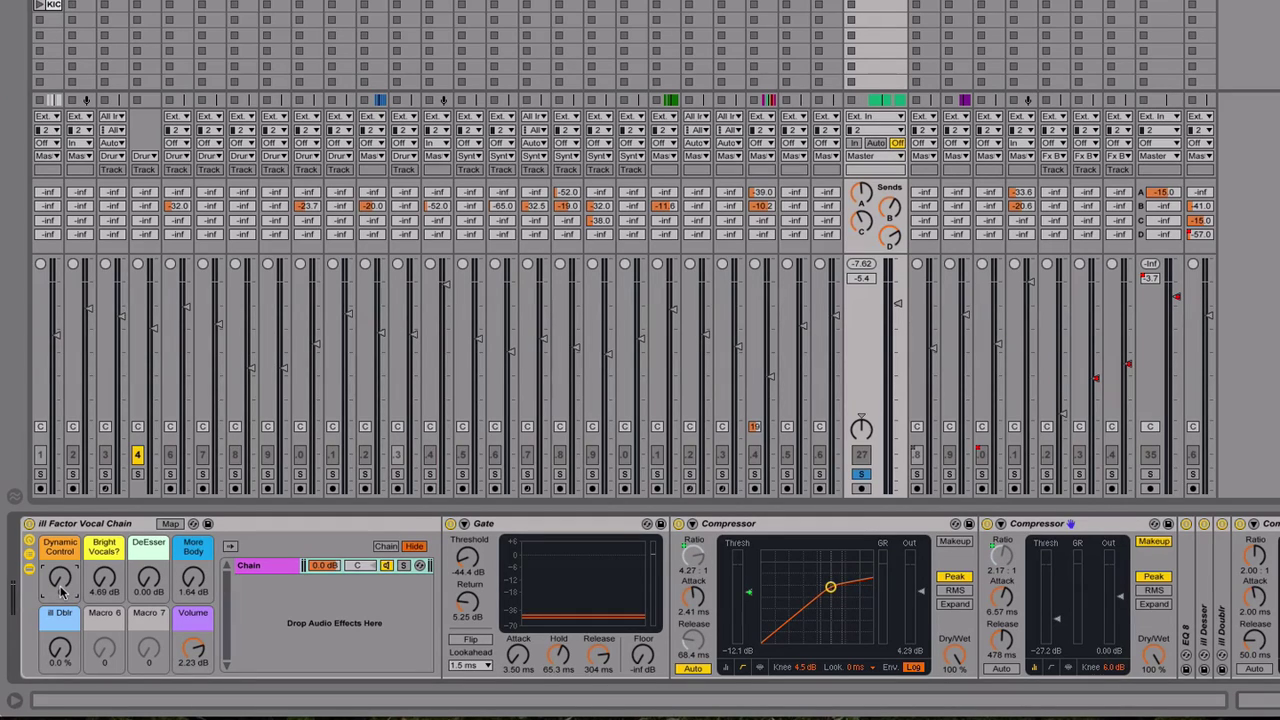
Play the soloed vocal and raise the Dynamic Control macro to 127.
key("space")
left_click_drag(62, 588, 62, 525)
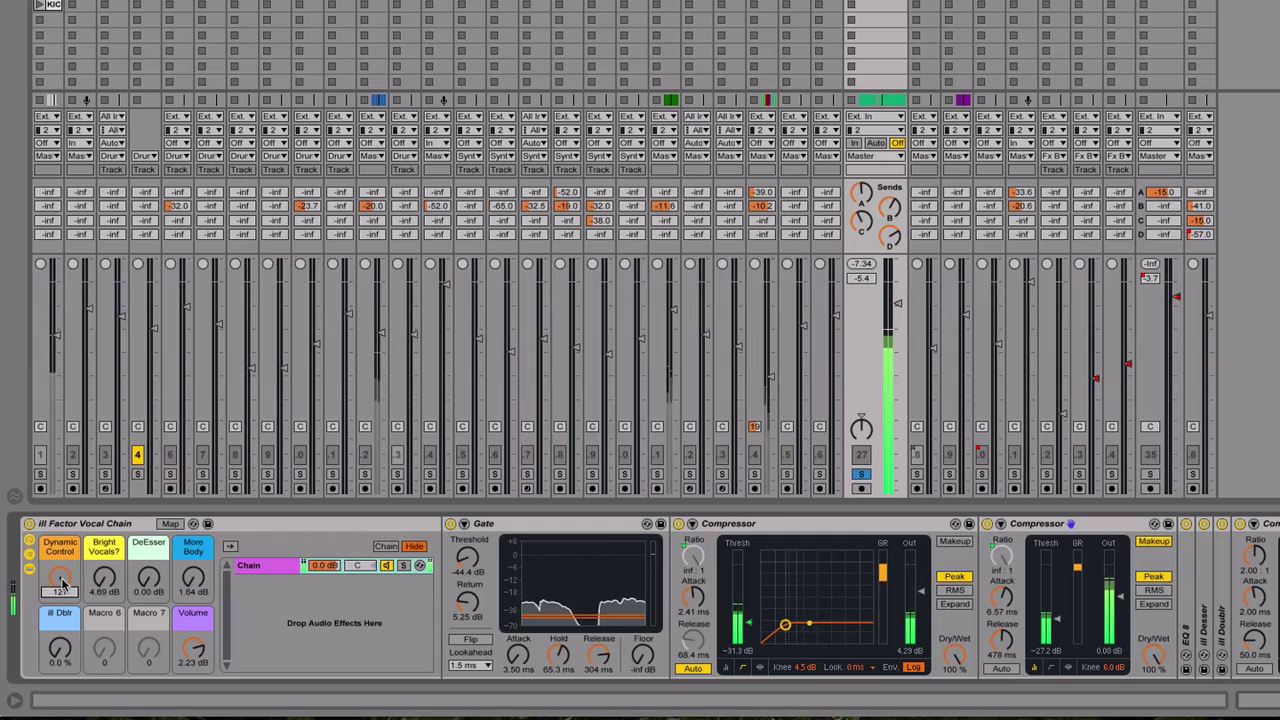
mouse_move(62, 585)
left_mouse_down()
mouse_move(62, 615)
mouse_move(62, 555)
mouse_move(62, 589)
left_mouse_up()
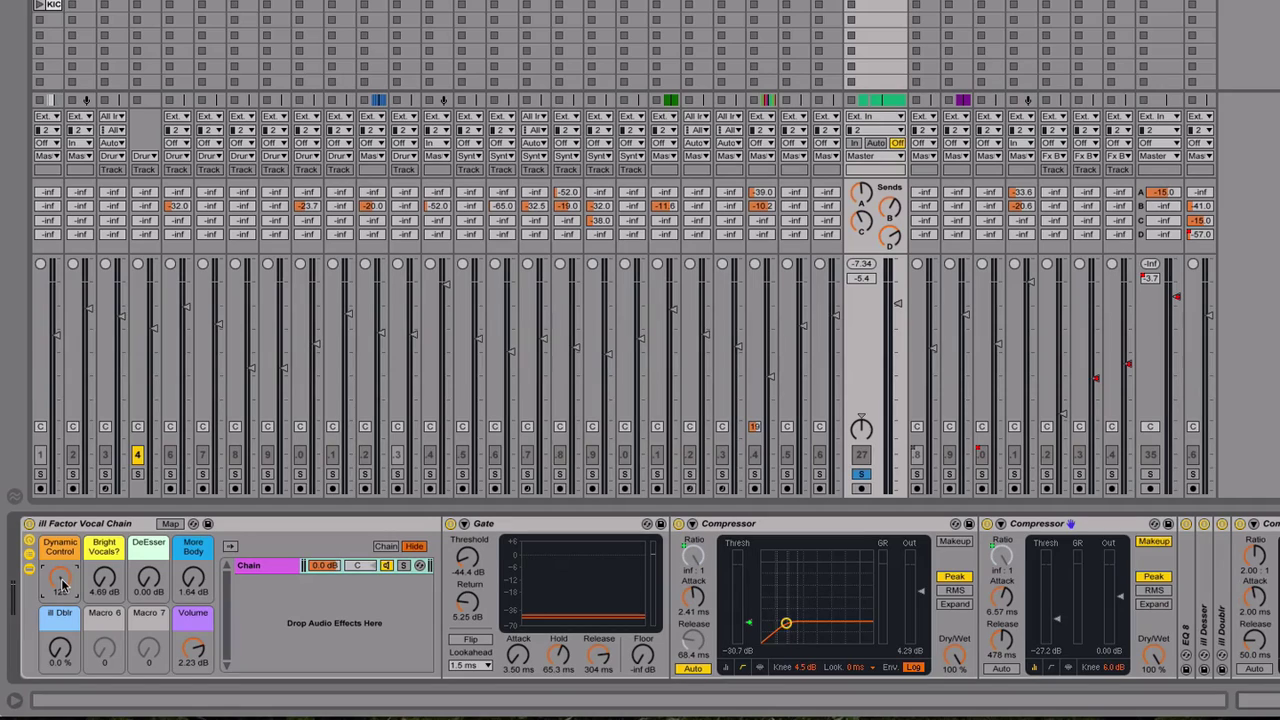
mouse_move(62, 583)
left_mouse_down()
mouse_move(62, 600)
mouse_move(62, 575)
left_mouse_up()
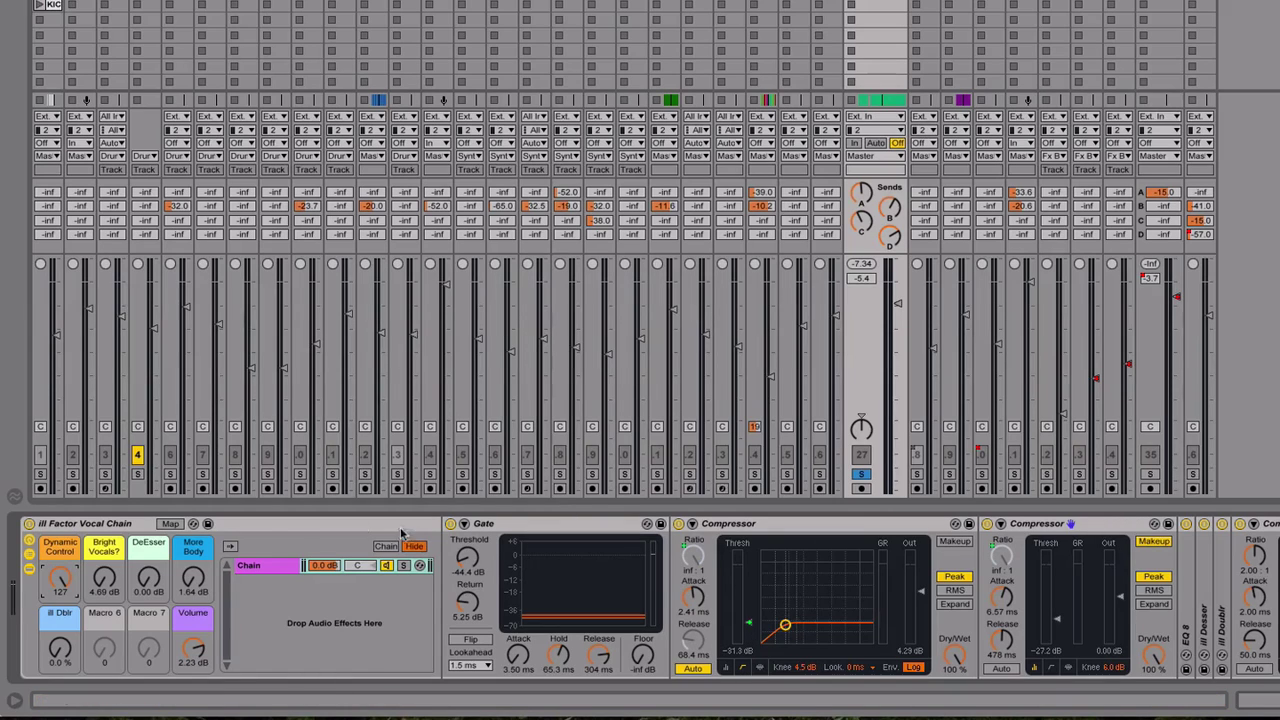
mouse_move(61, 580)
left_mouse_down()
mouse_move(61, 623)
mouse_move(61, 578)
left_mouse_up()
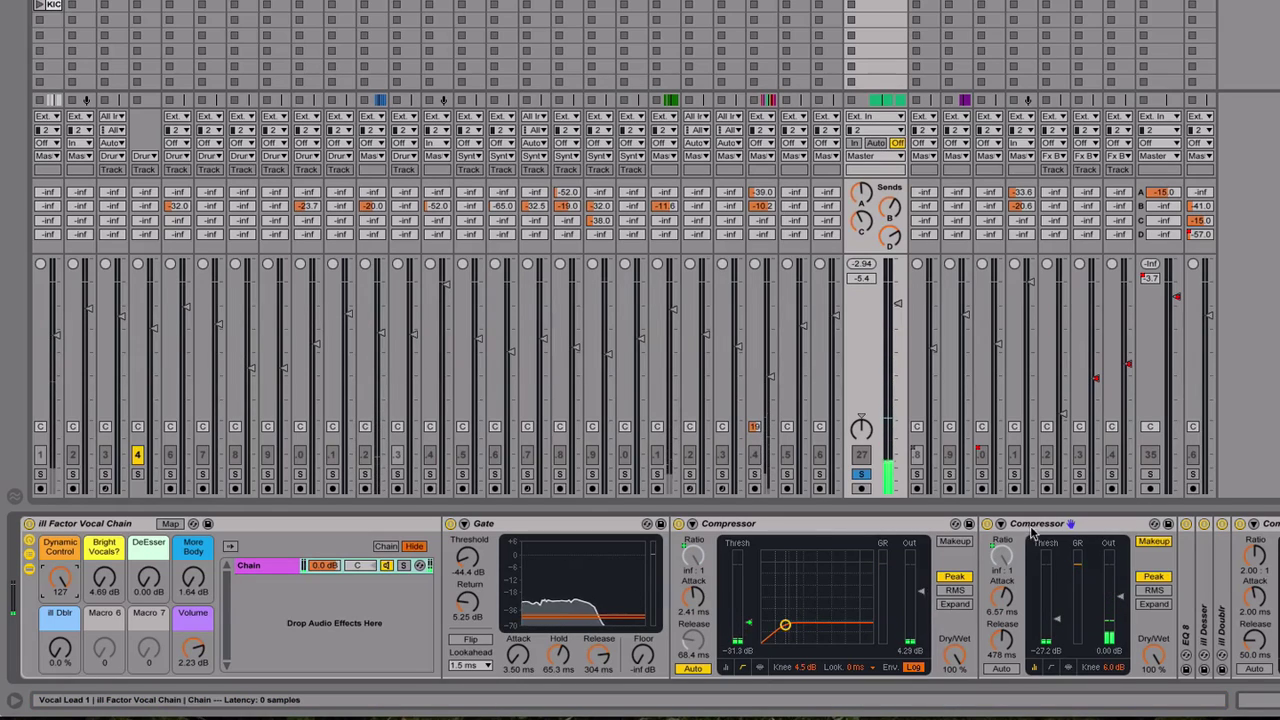
Set the Dynamic Control macro to 98 and collapse both compressors following the Gate.
left_click(1003, 598)
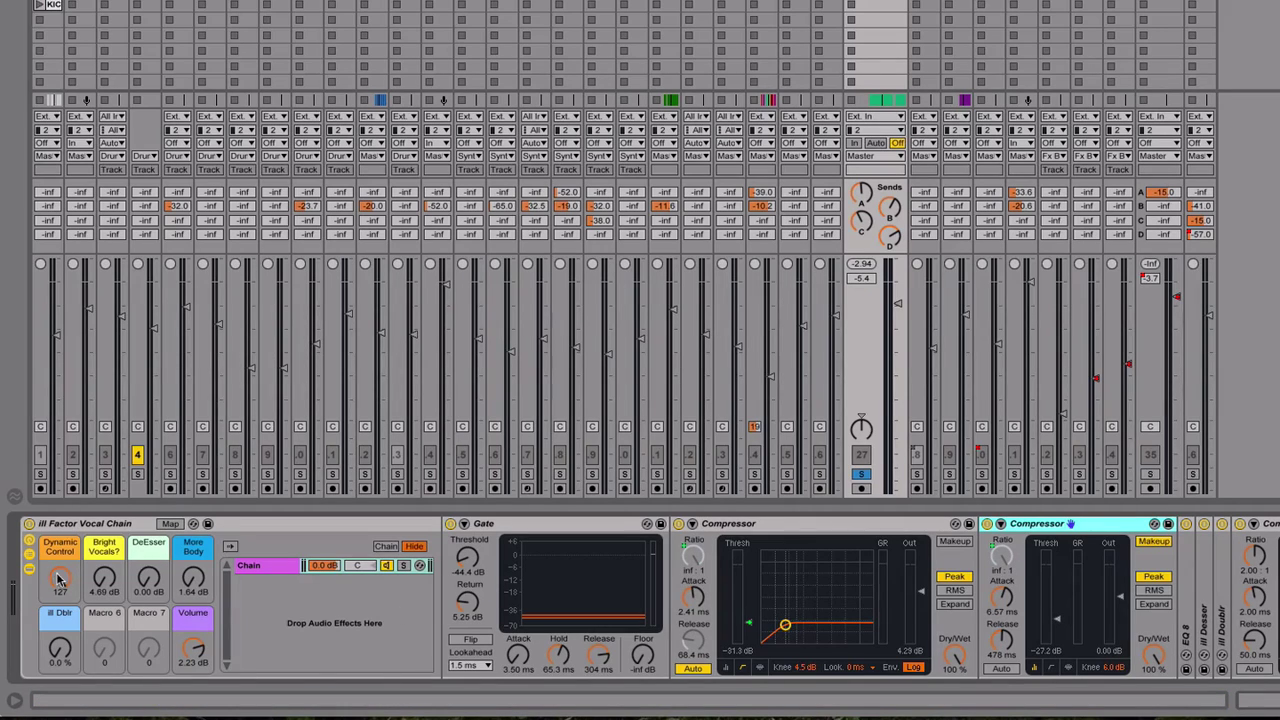
left_click_drag(60, 579, 60, 606)
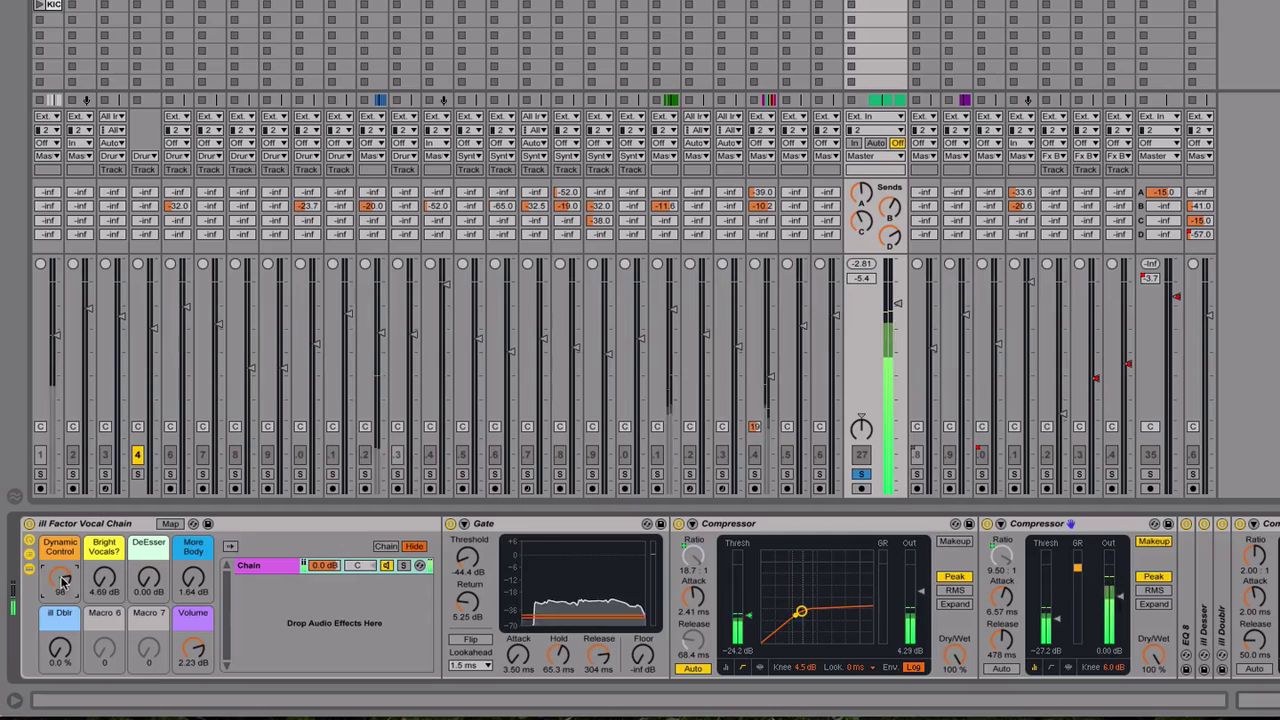
double_click(790, 523)
double_click(790, 523)
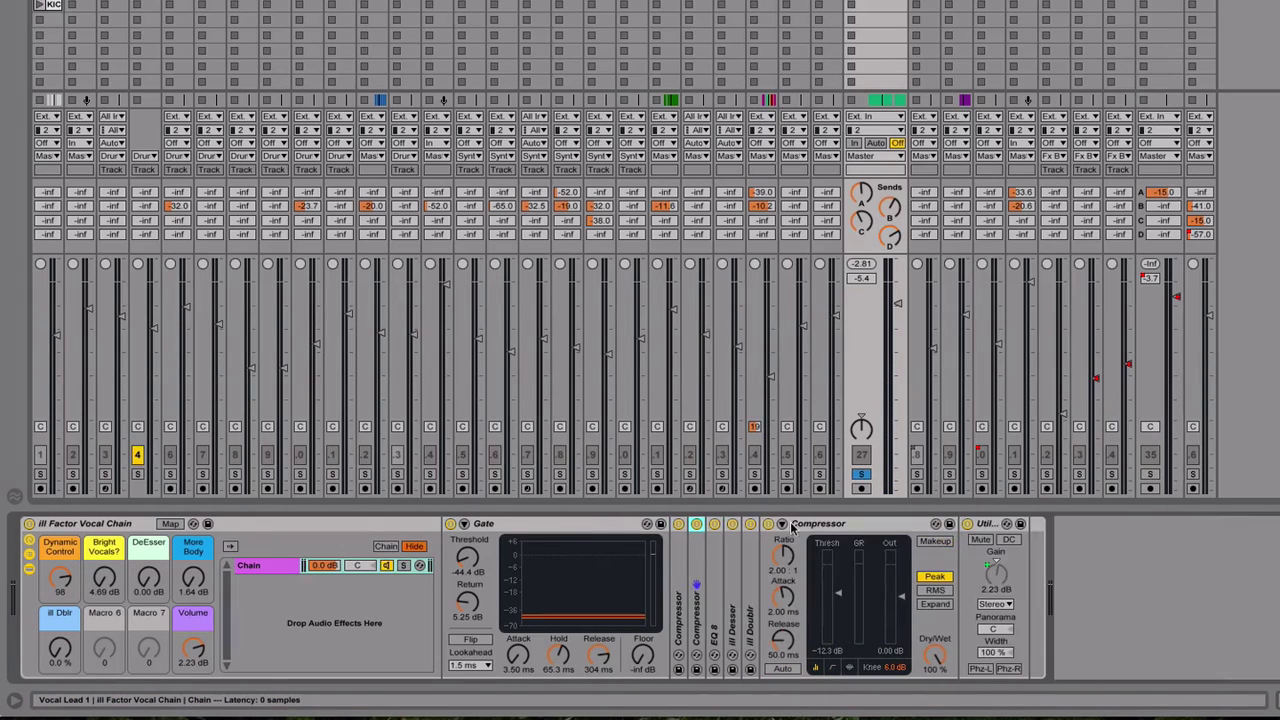
View the EQ 8 curve, collapse the device, and raise the Bright Vocals? macro to 7.46 dB.
double_click(714, 605)
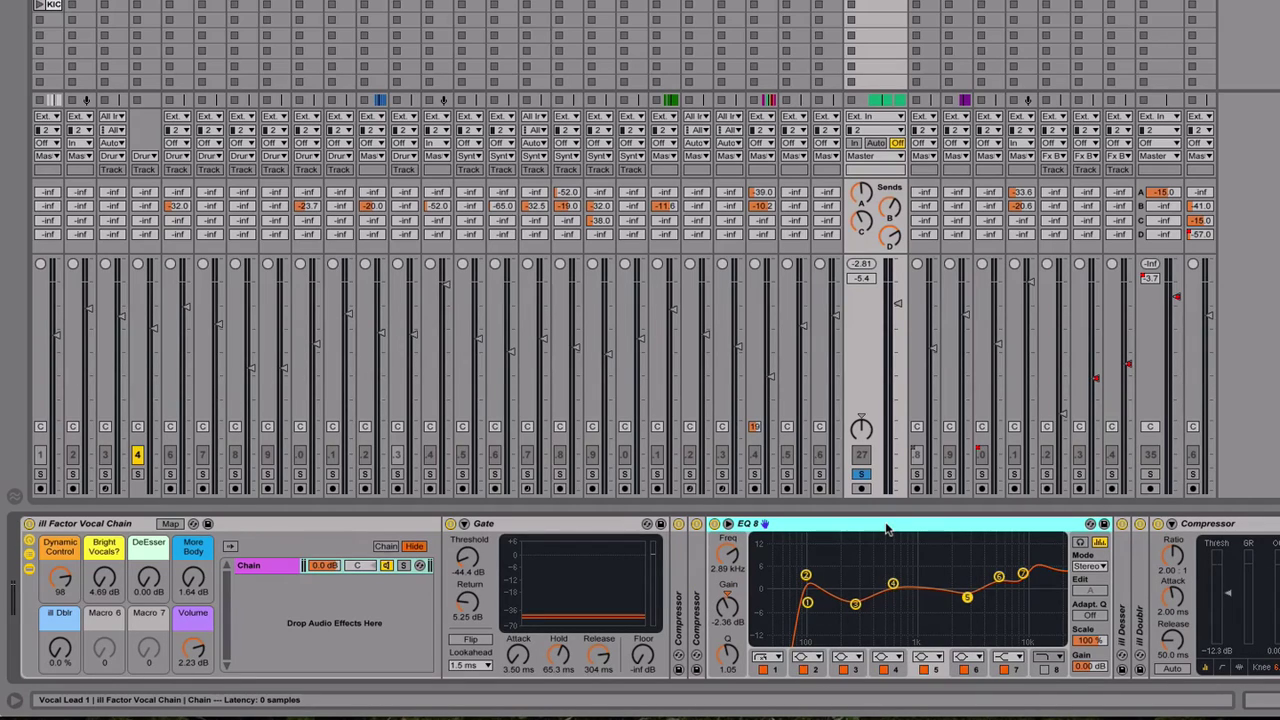
double_click(885, 523)
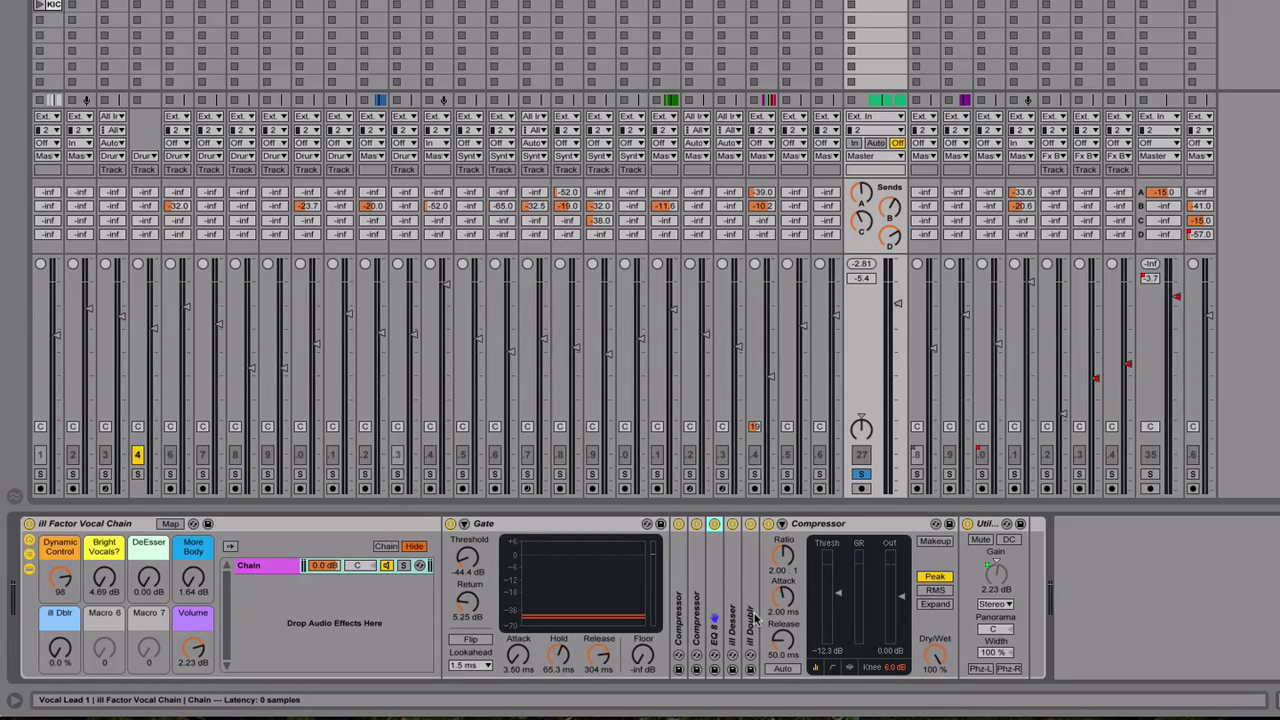
left_click(103, 588)
left_click_drag(104, 578, 104, 562)
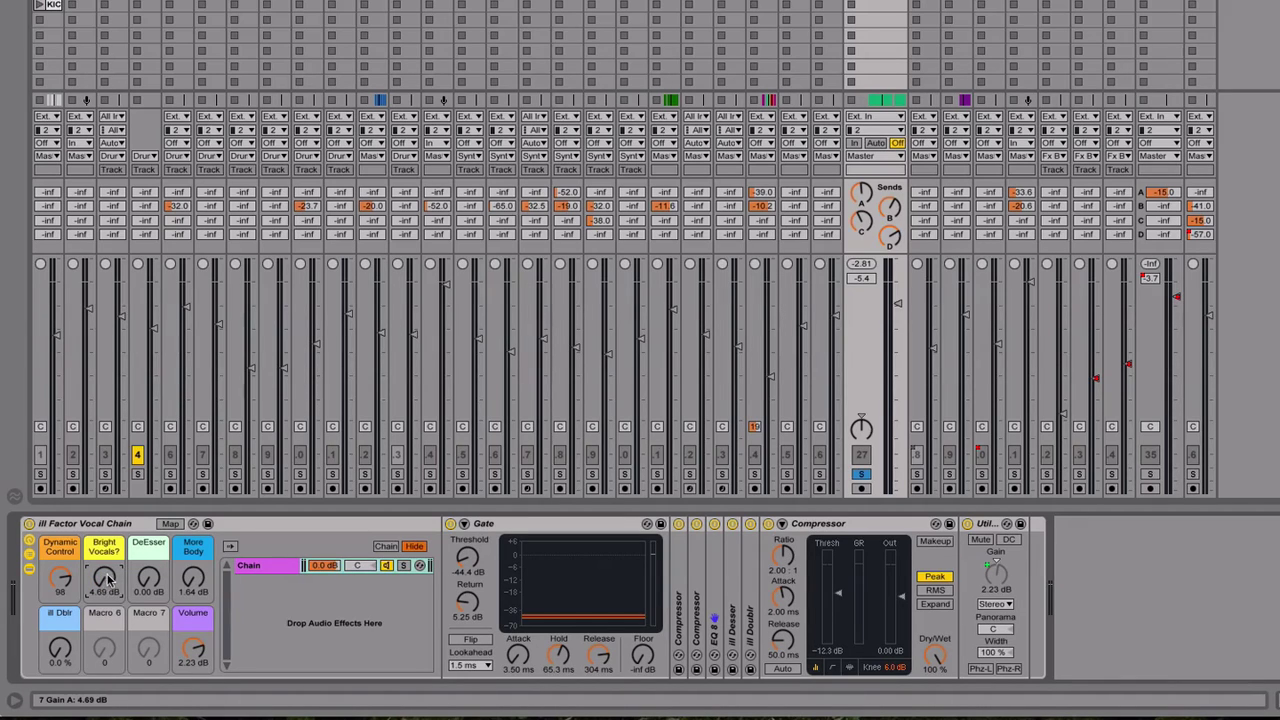
mouse_move(107, 585)
left_mouse_down()
mouse_move(107, 536)
mouse_move(107, 560)
left_mouse_up()
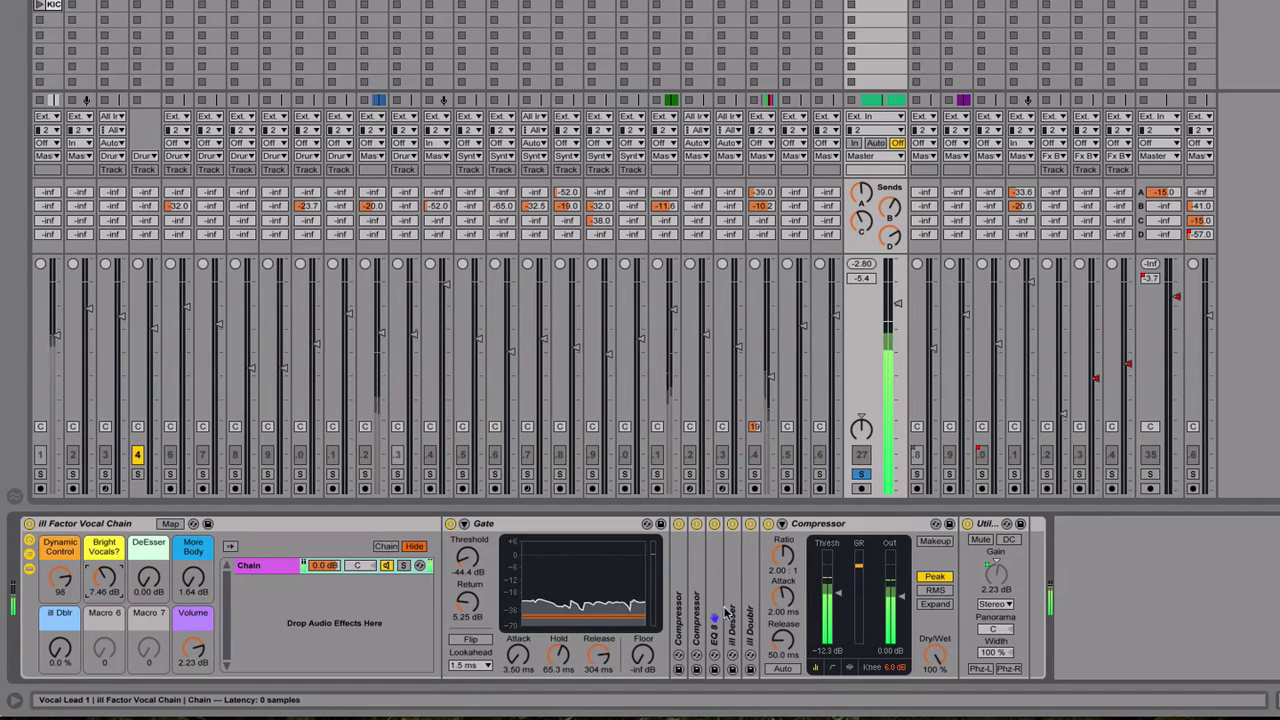
Unfold EQ 8 and adjust the Bright Vocals? macro to 10.2 dB and the More Body macro to 5.52 dB.
double_click(713, 610)
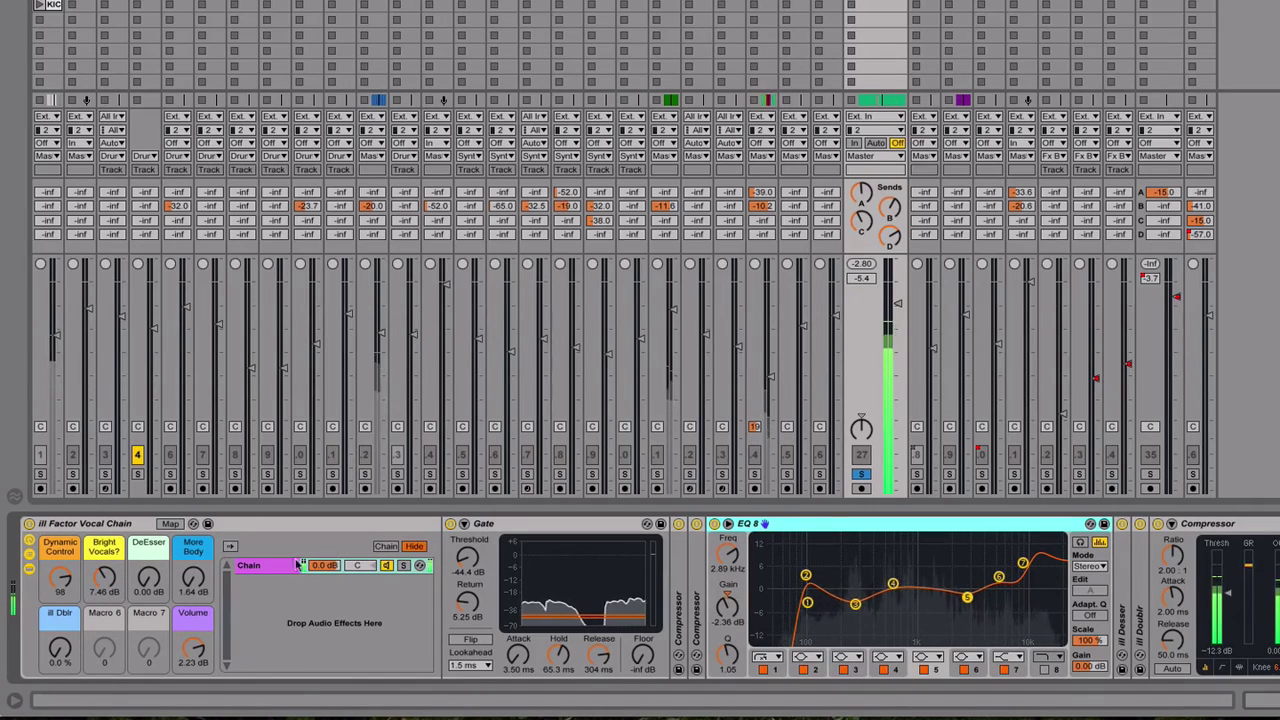
left_click_drag(104, 590, 104, 596)
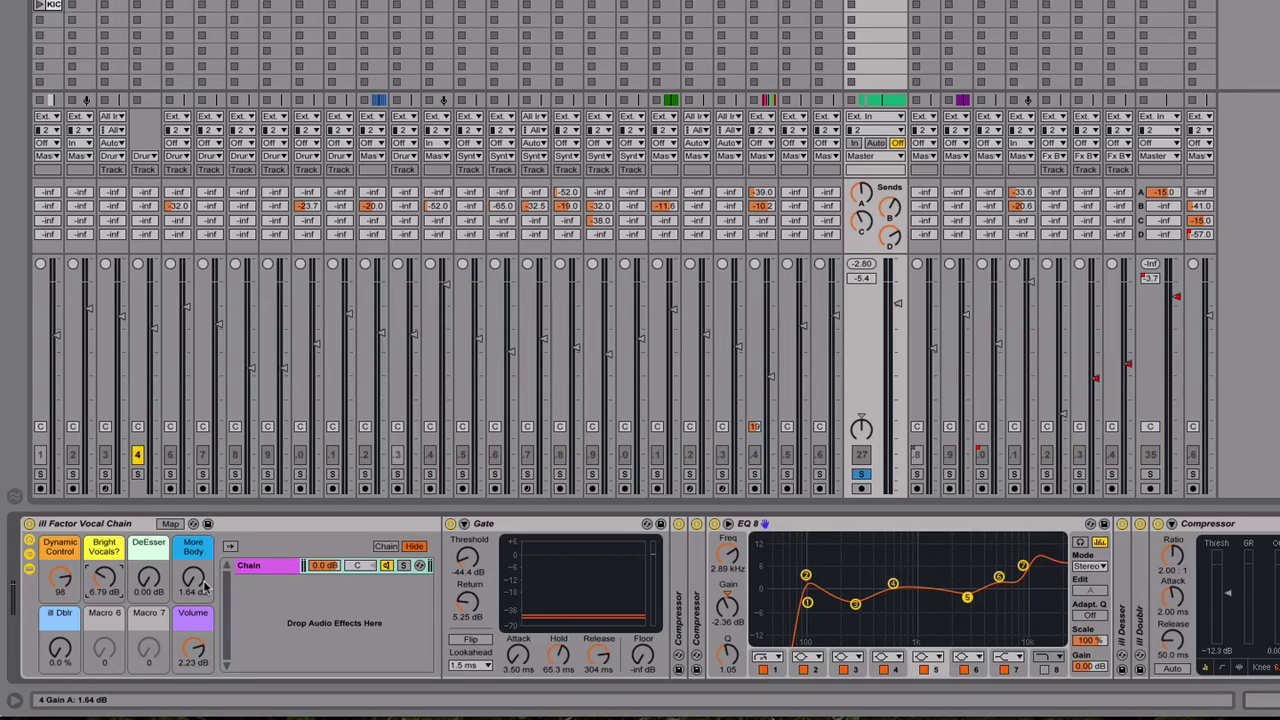
mouse_move(193, 577)
left_mouse_down()
mouse_move(193, 563)
mouse_move(199, 588)
mouse_move(199, 560)
mouse_move(200, 590)
left_mouse_up()
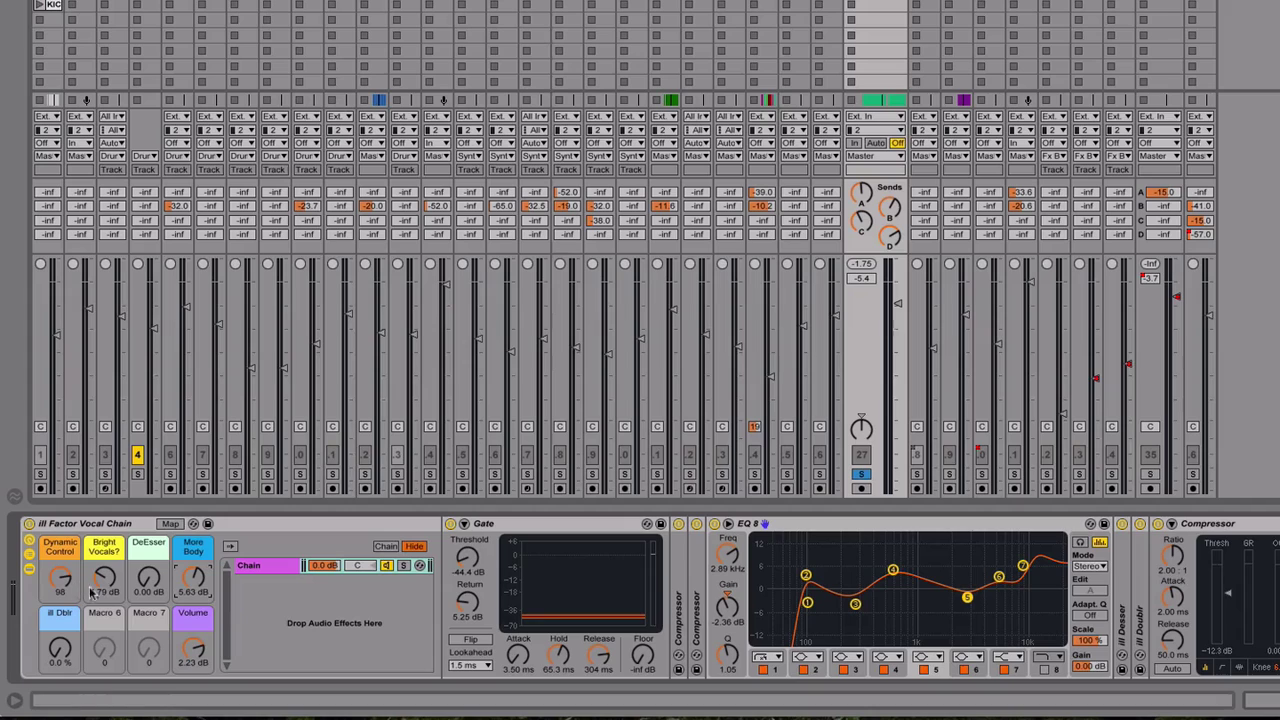
left_click_drag(106, 590, 107, 567)
left_click_drag(196, 578, 196, 580)
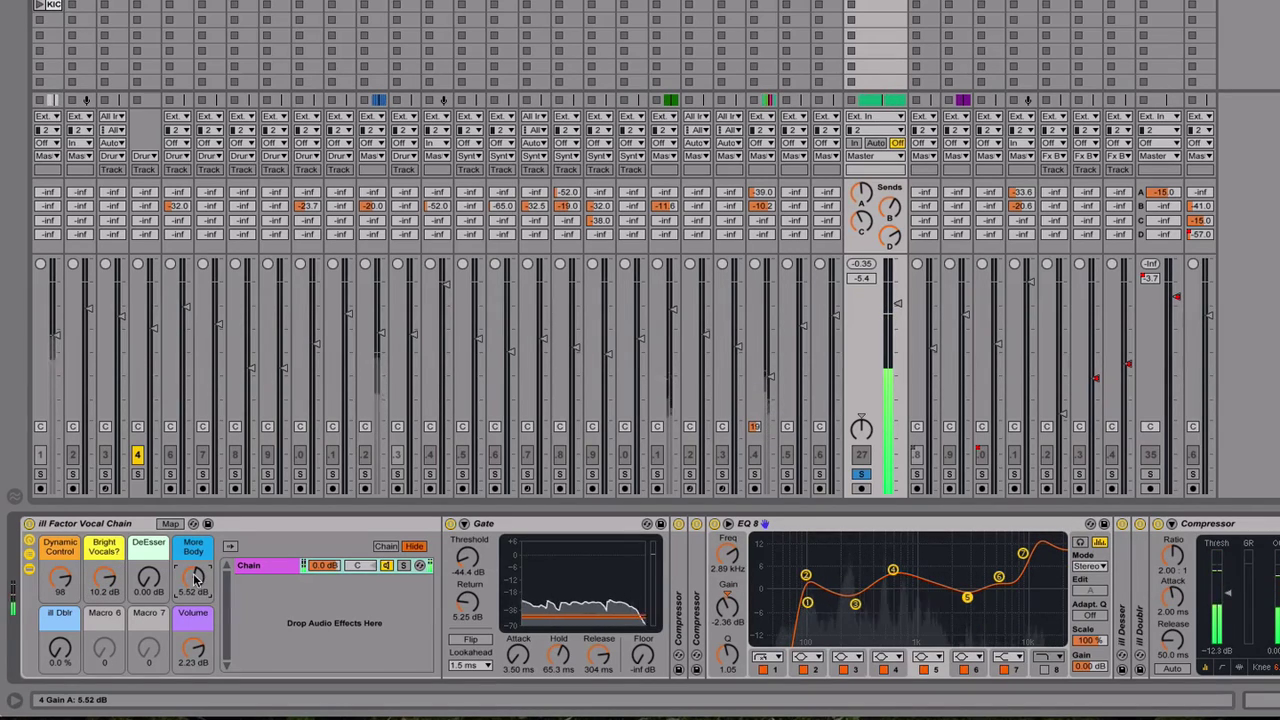
Collapse EQ 8, unfold the ill Desser device, and set the DeEsser macro to -22.5 dB.
double_click(806, 523)
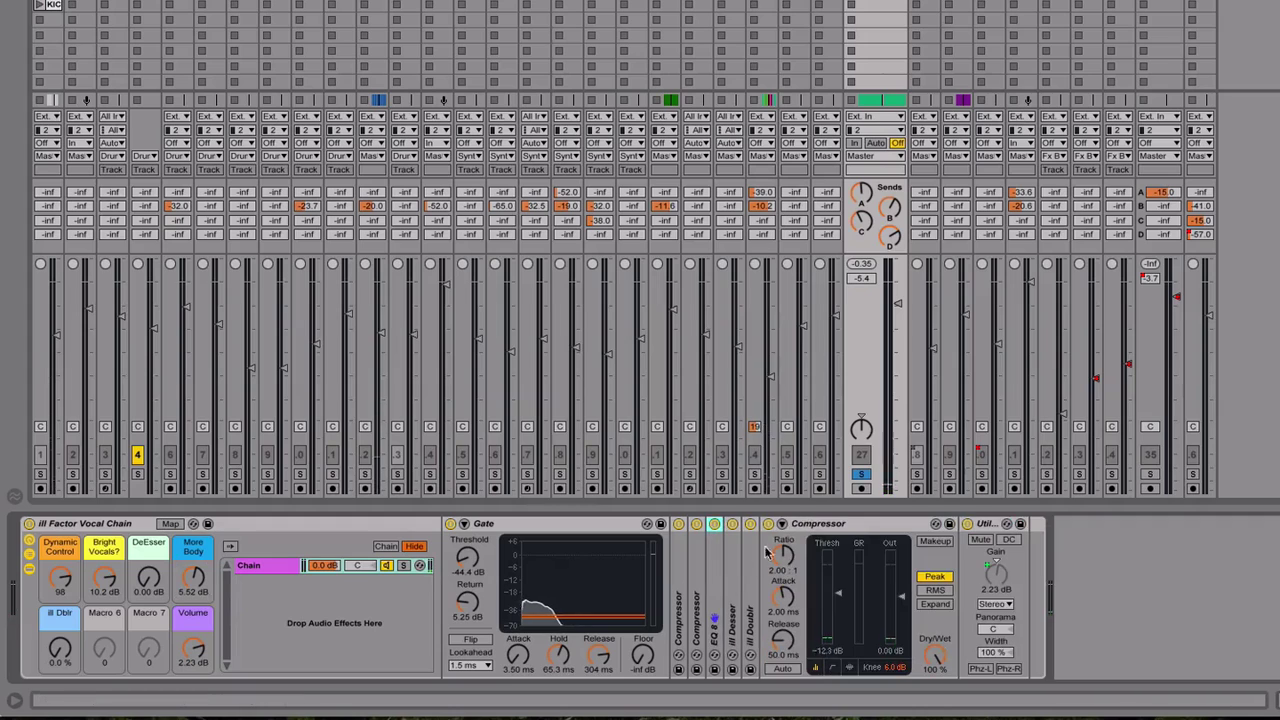
double_click(731, 580)
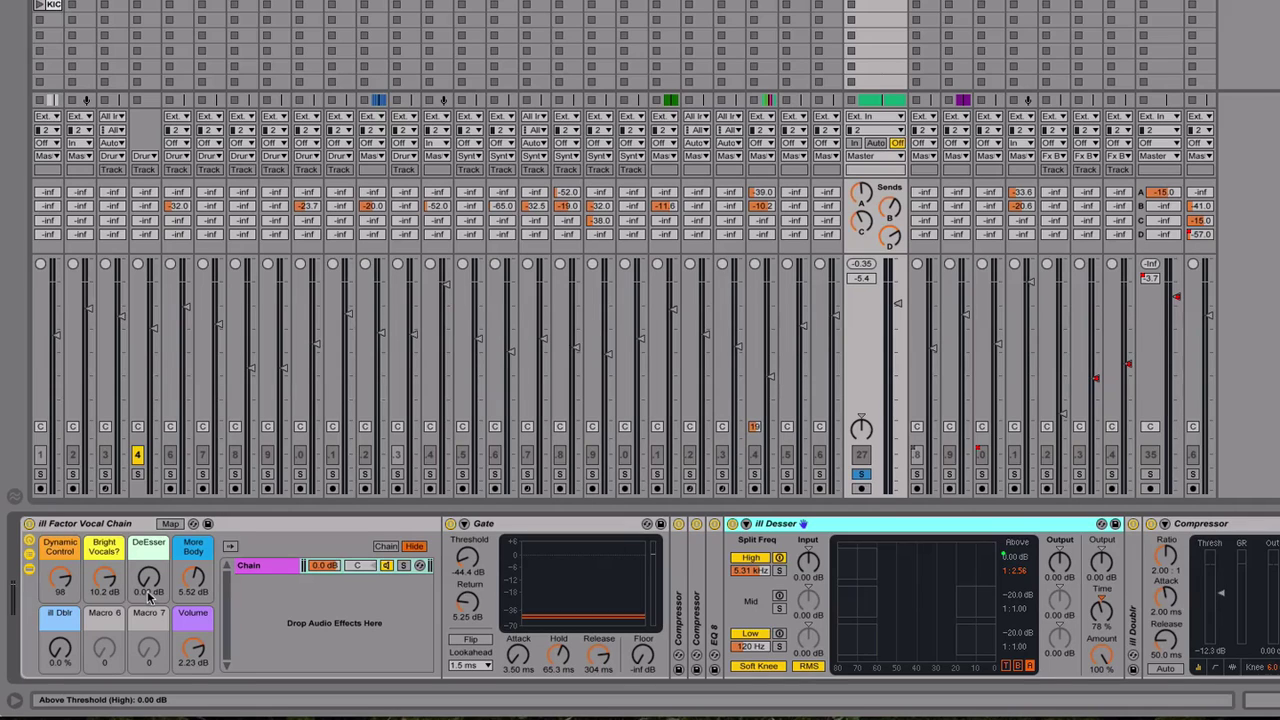
left_click_drag(148, 583, 505, 612)
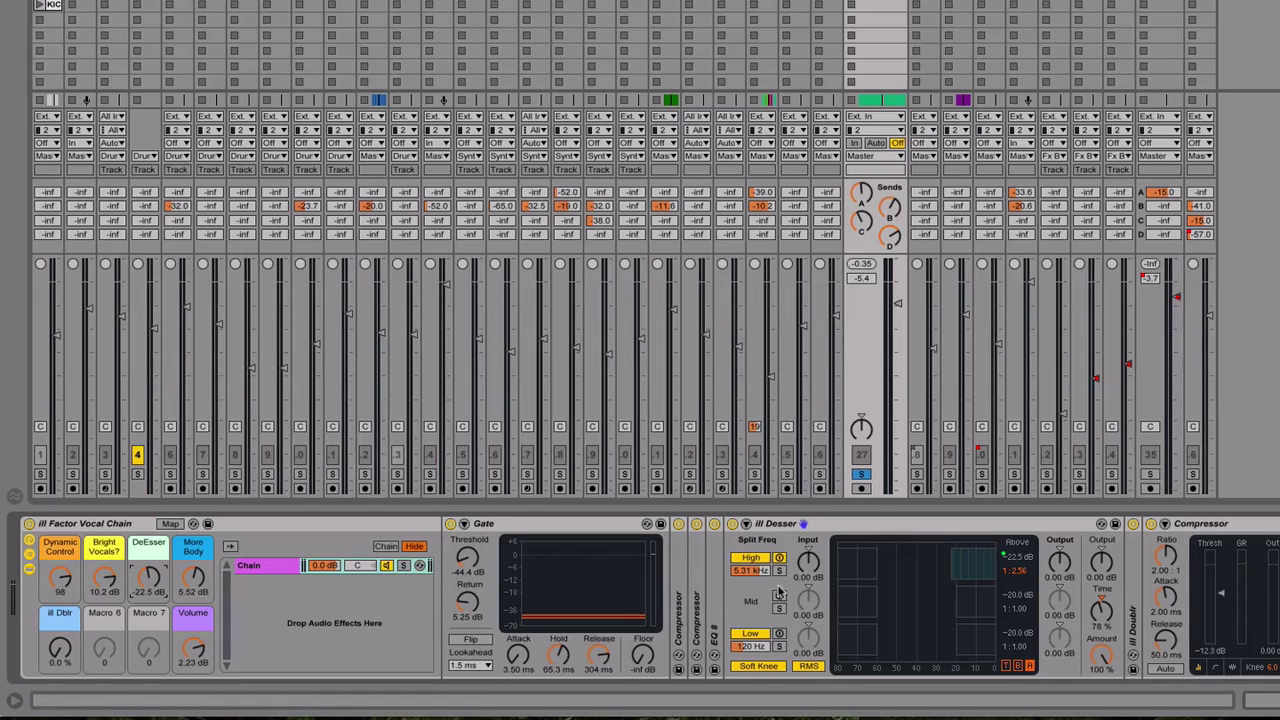
Audition the ill Desser's high band in solo while setting the DeEsser macro to -19.8 dB, and unsolo the band.
left_click(779, 571)
key("space")
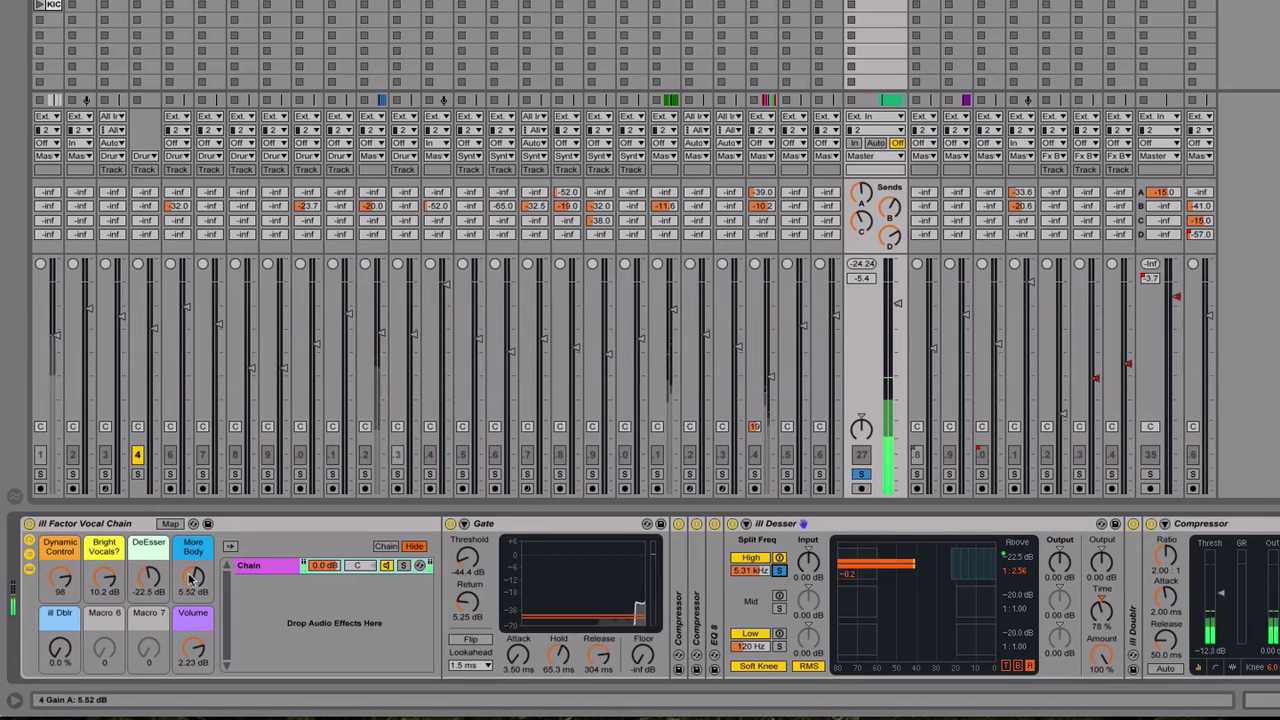
left_click_drag(148, 579, 157, 579)
key("space")
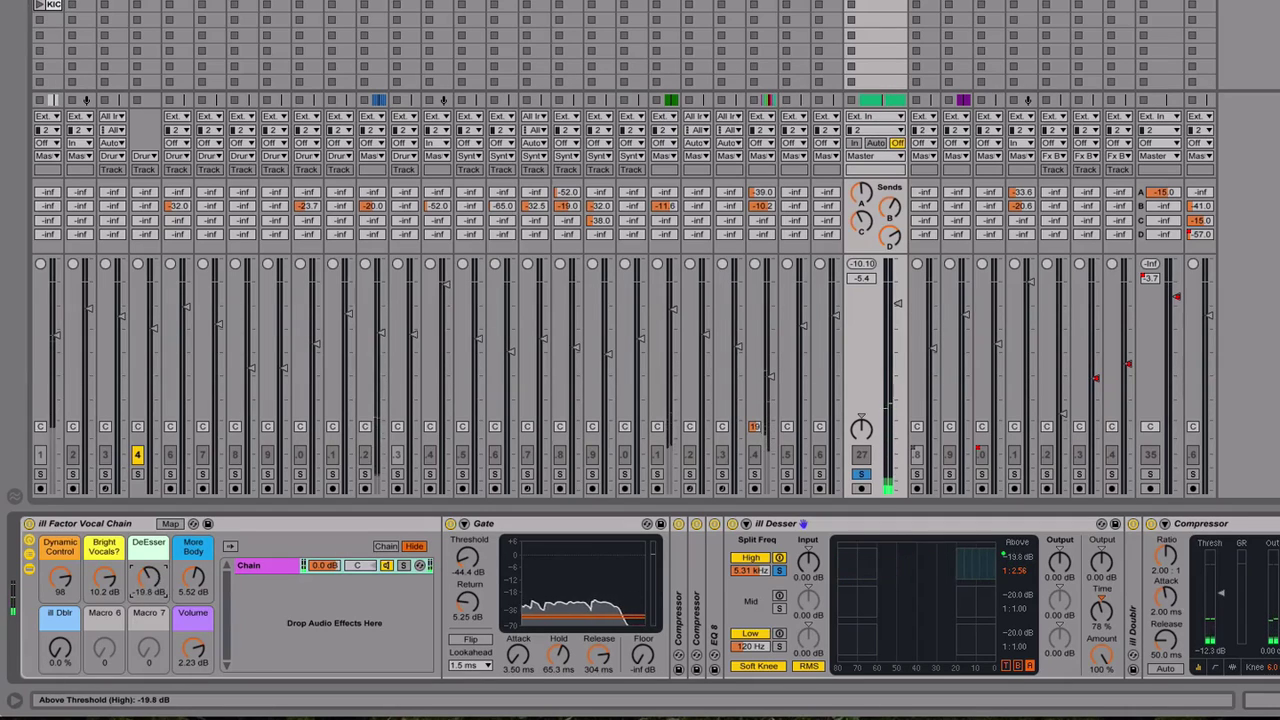
left_click(779, 571)
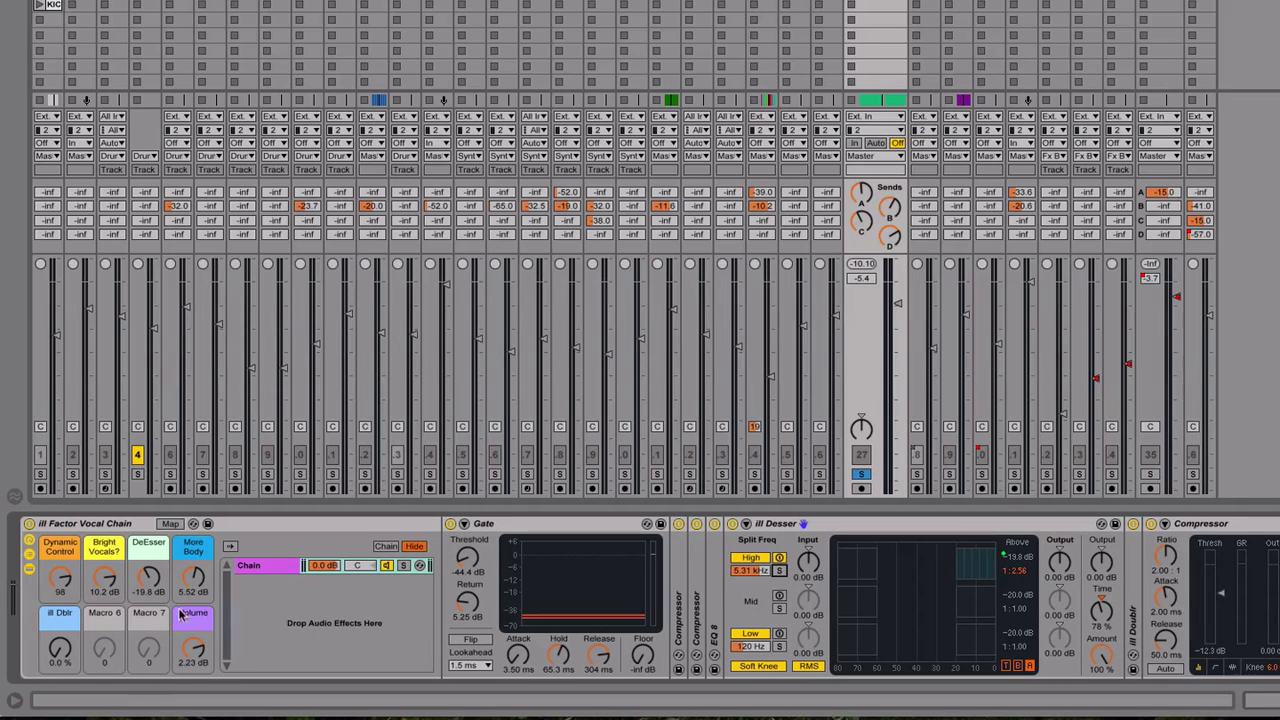
Lower the DeEsser macro to -49.4 dB for a much stronger high-band reduction.
left_click_drag(151, 580, 151, 598)
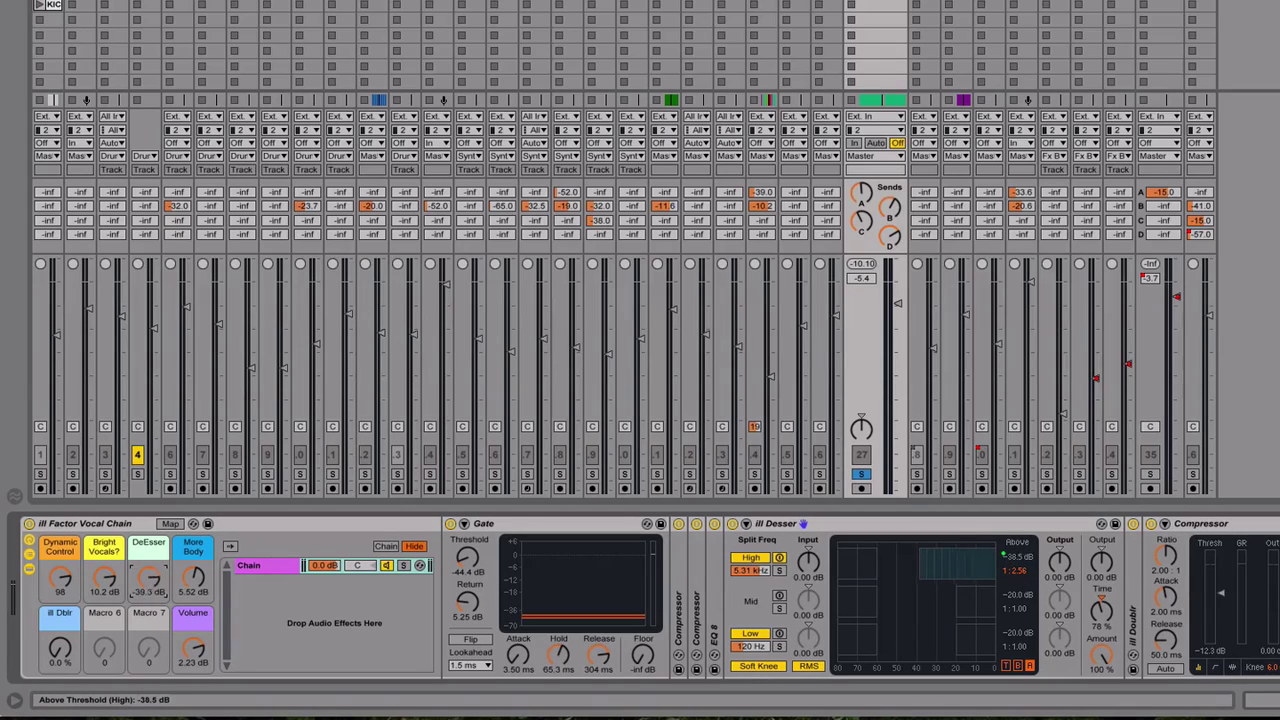
left_click_drag(151, 590, 151, 602)
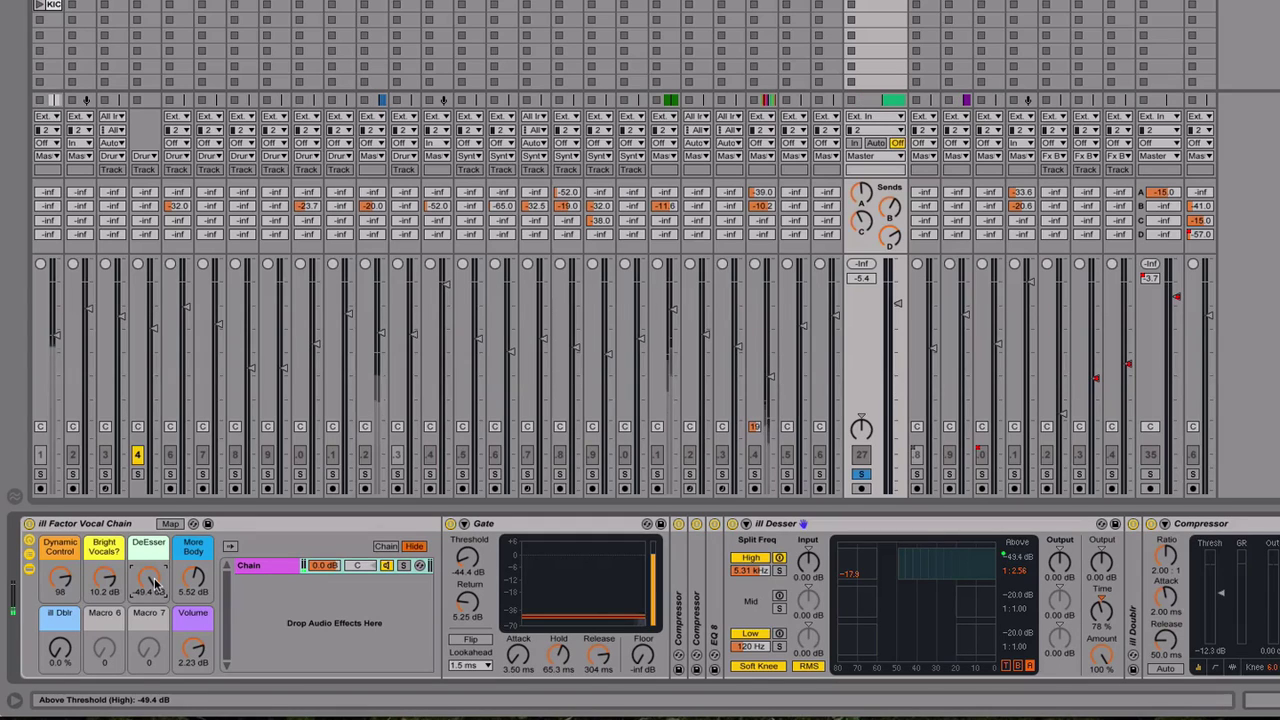
Set the DeEsser macro to -17.5 dB and the ill Dblr macro to 15 % while auditioning the vocal.
left_click_drag(151, 583, 151, 550)
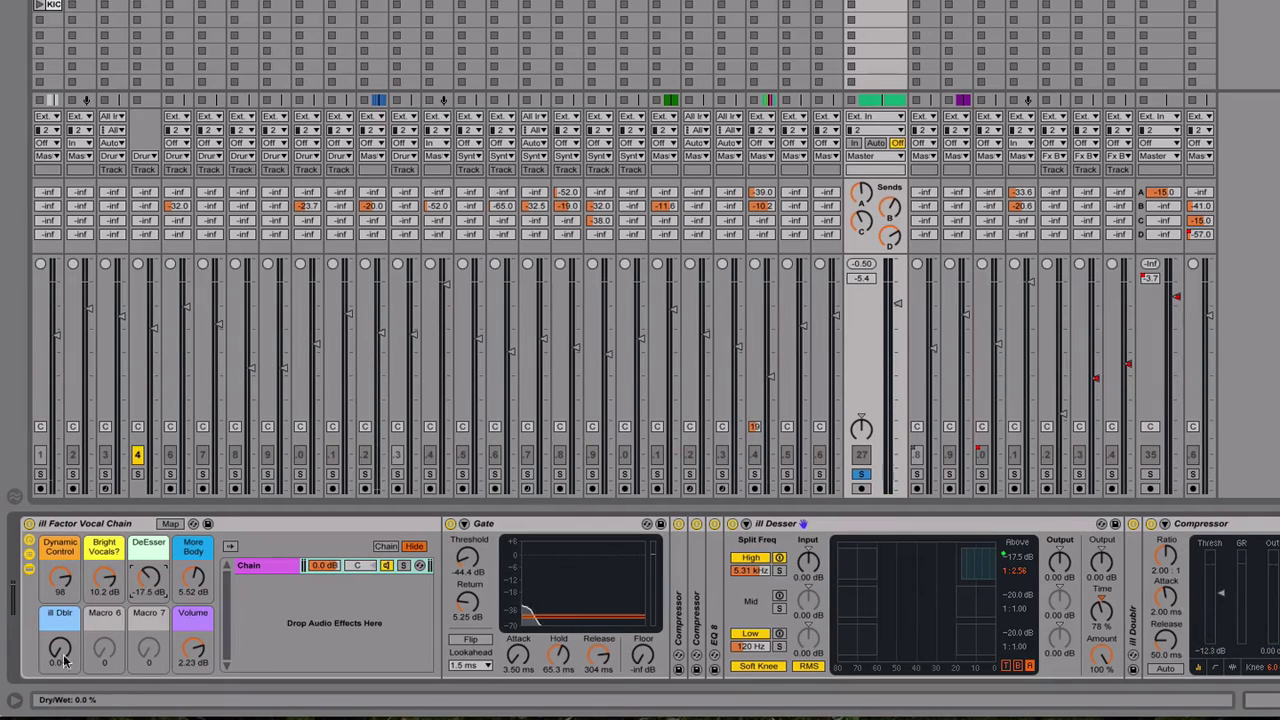
left_click_drag(65, 652, 65, 661)
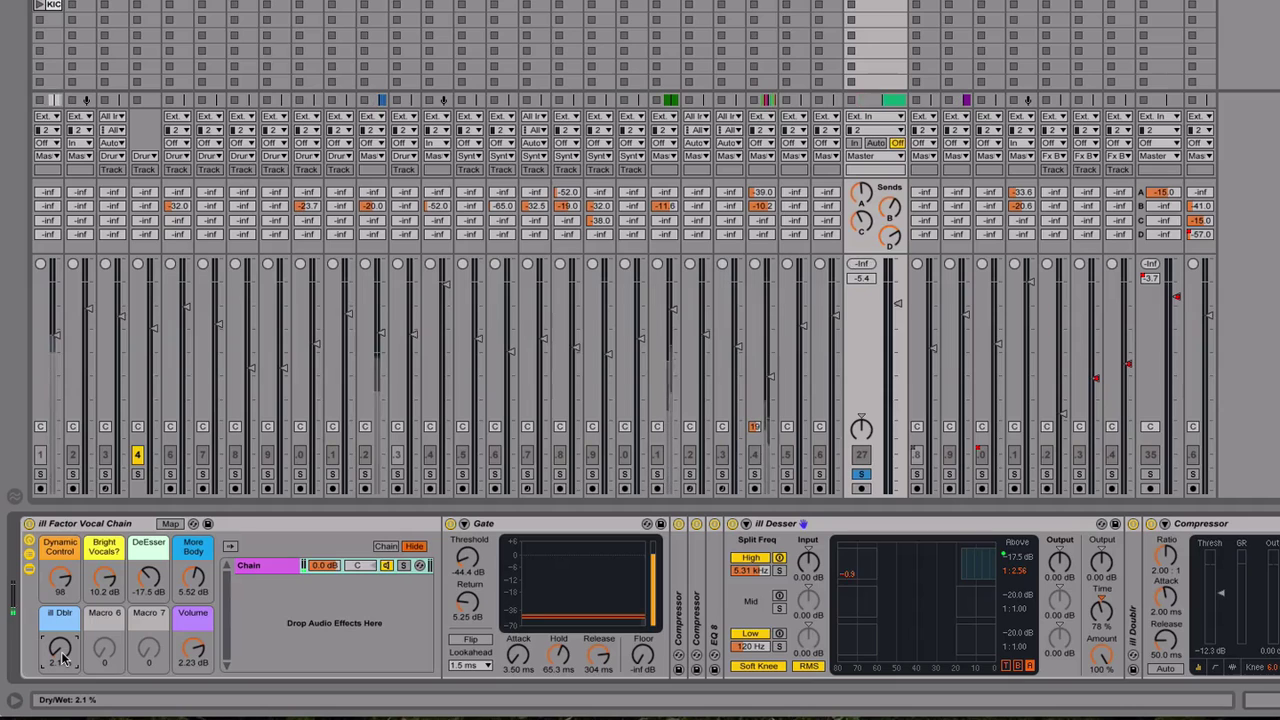
mouse_move(62, 655)
left_mouse_down()
mouse_move(62, 600)
mouse_move(62, 632)
left_mouse_up()
key("space")
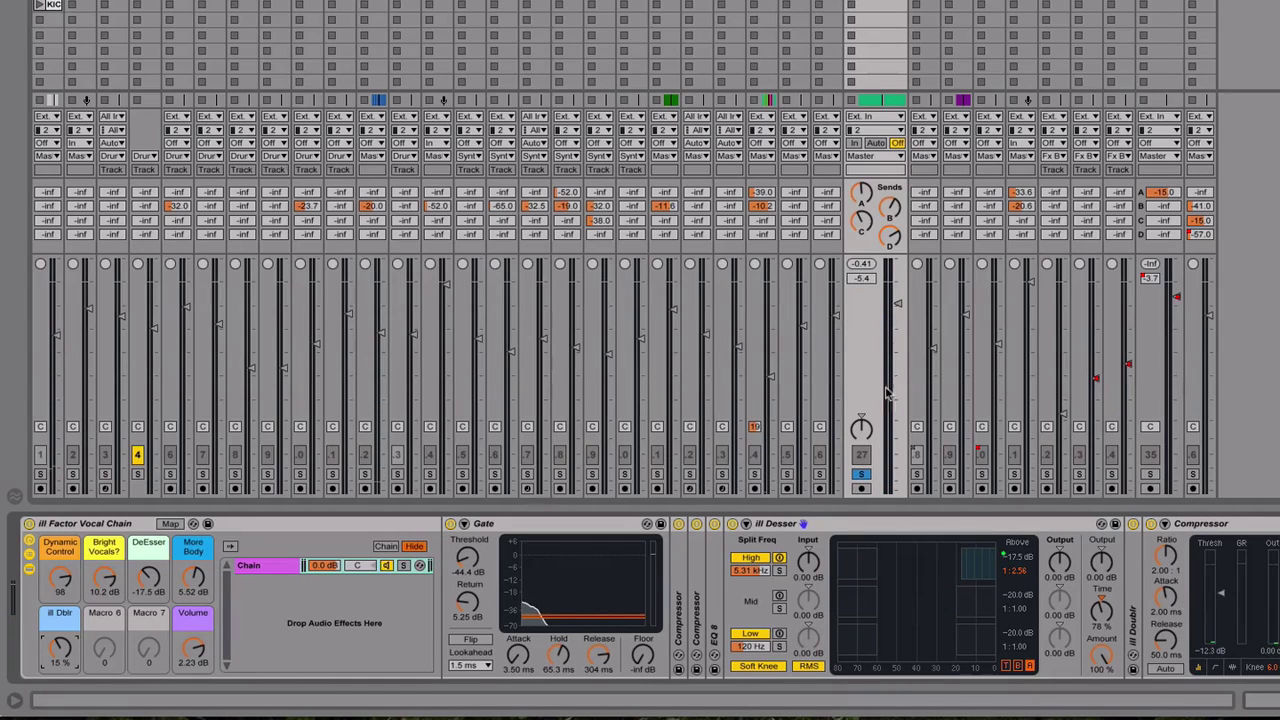
Lower the vocal track's volume to -6.7 dB and compare the sound with the ill Factor Vocal Chain rack bypassed and enabled during playback.
left_click_drag(897, 303, 897, 308)
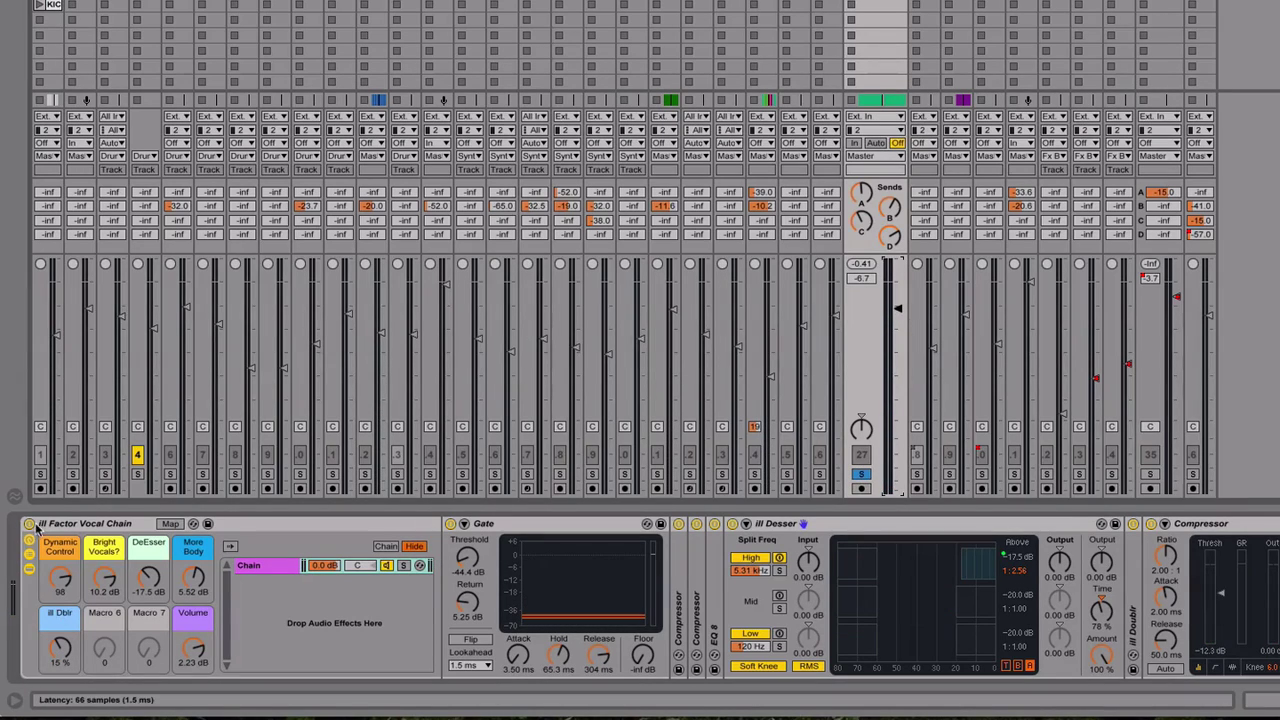
key("space")
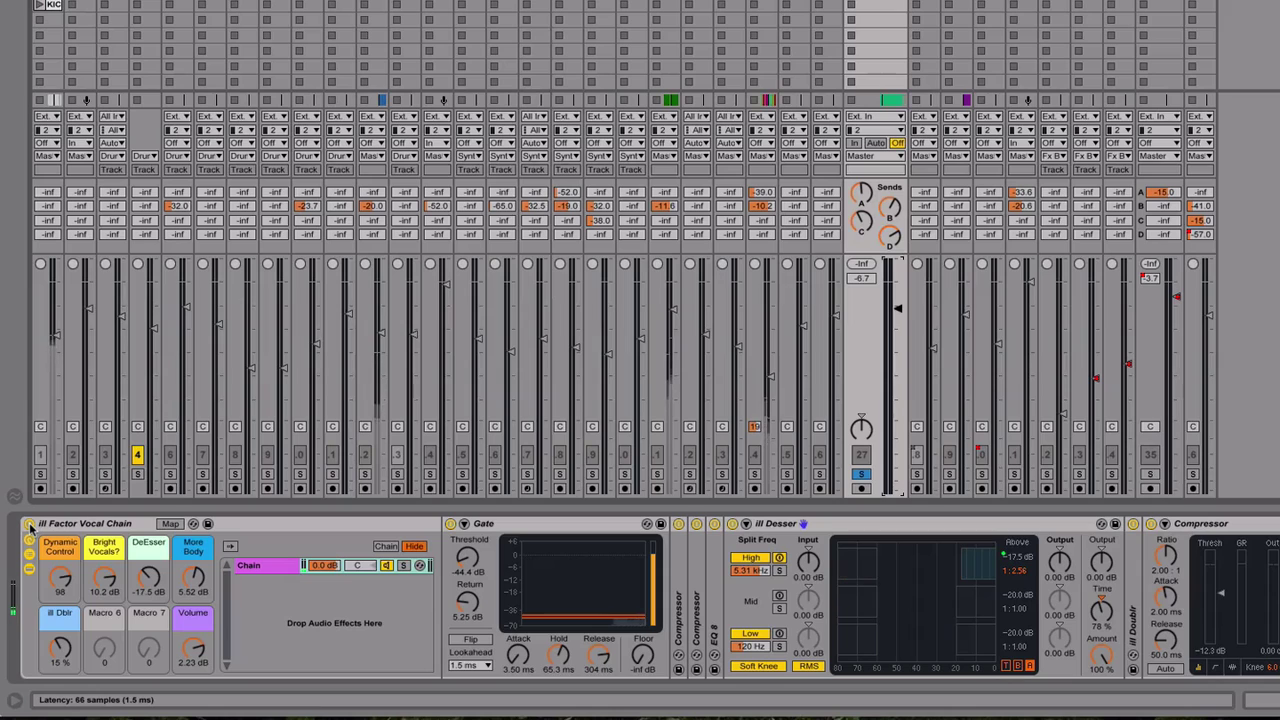
left_click(29, 526)
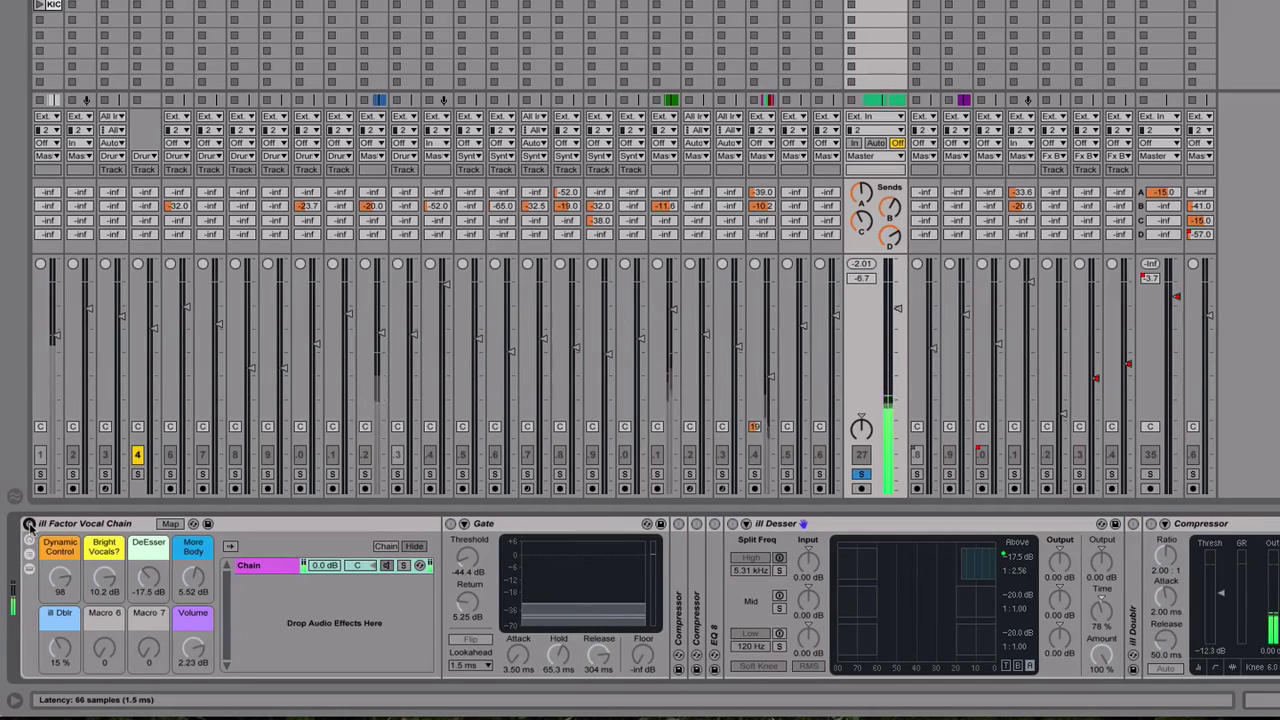
left_click(29, 526)
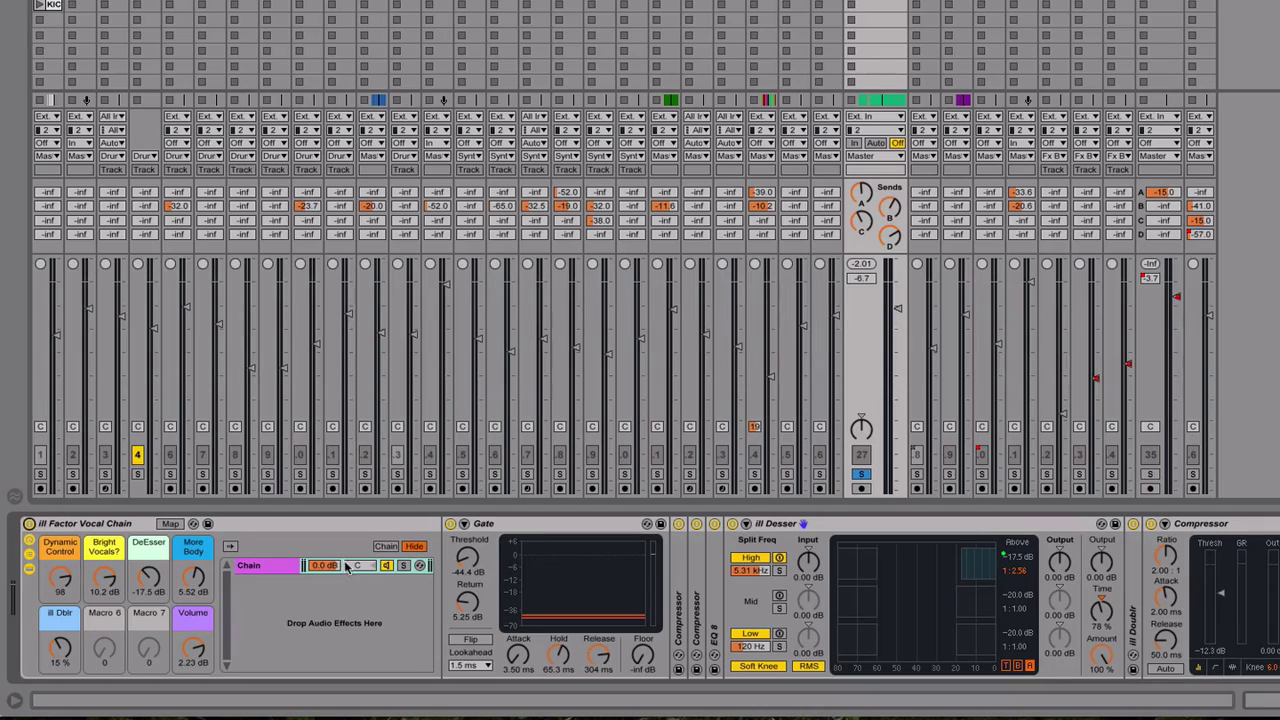
Hide the ill Factor Vocal Chain rack's chain list and devices, leaving only its macro controls shown.
double_click(108, 524)
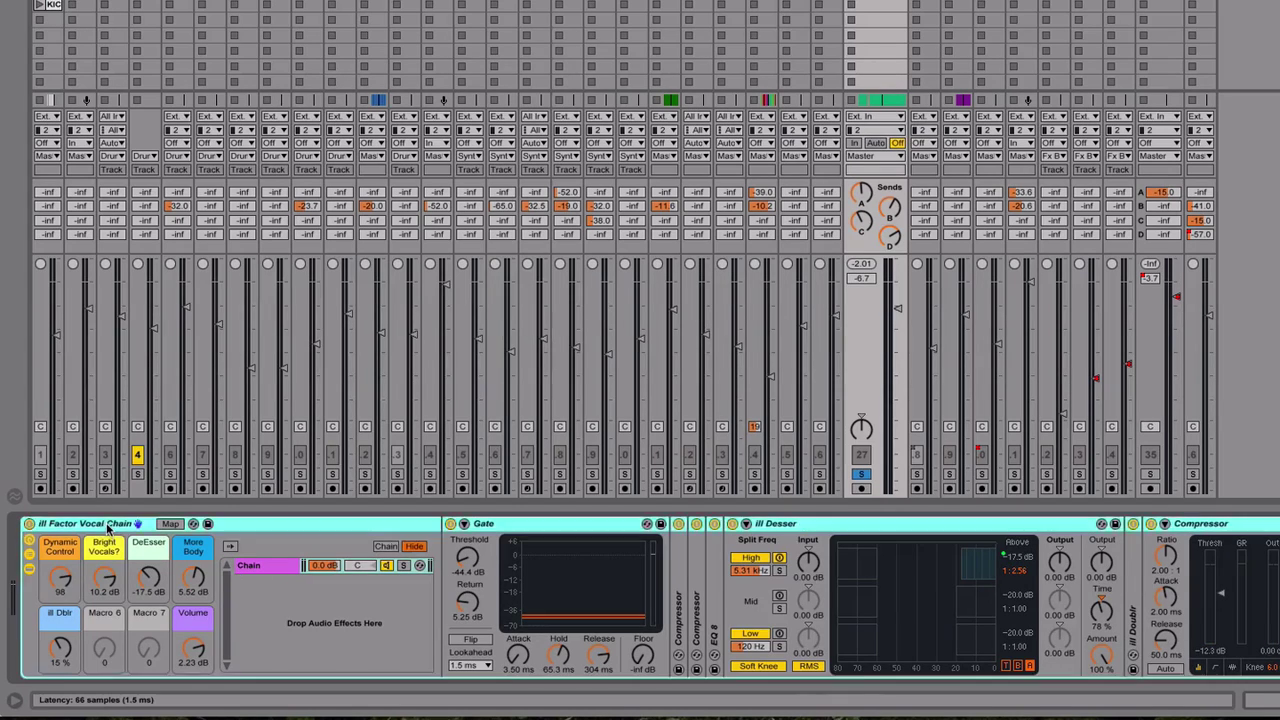
double_click(29, 560)
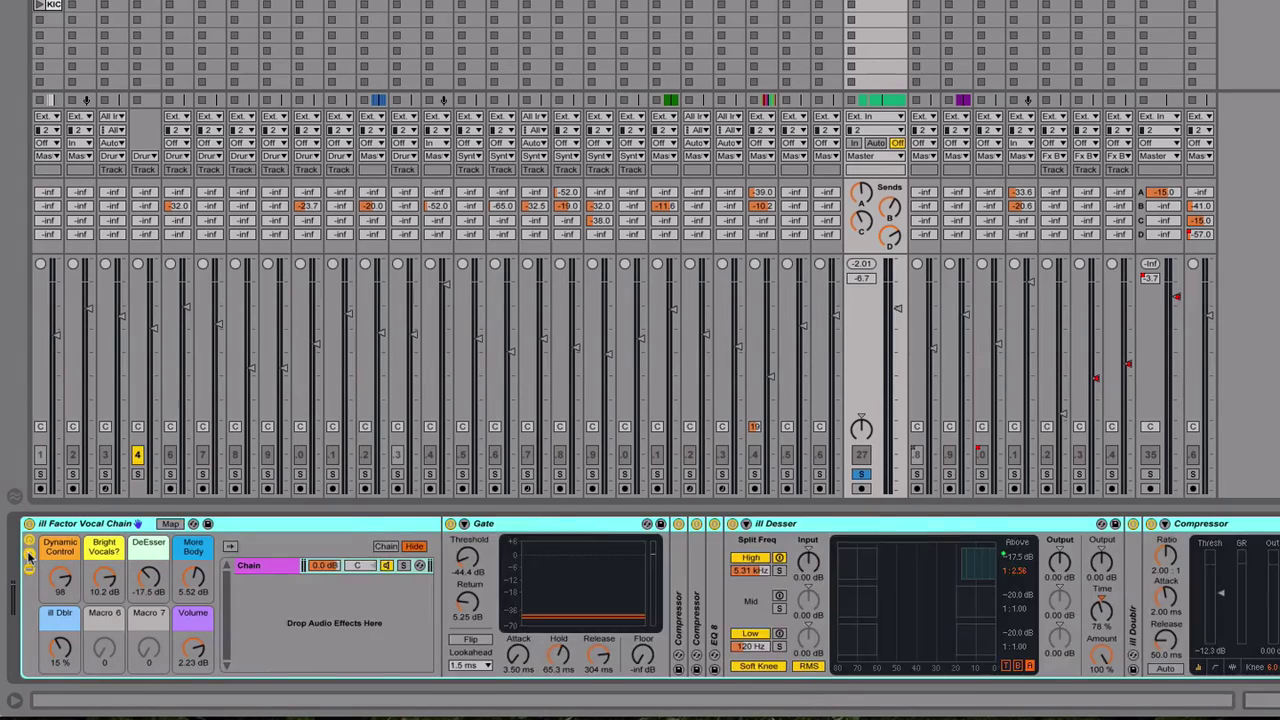
left_click(29, 570)
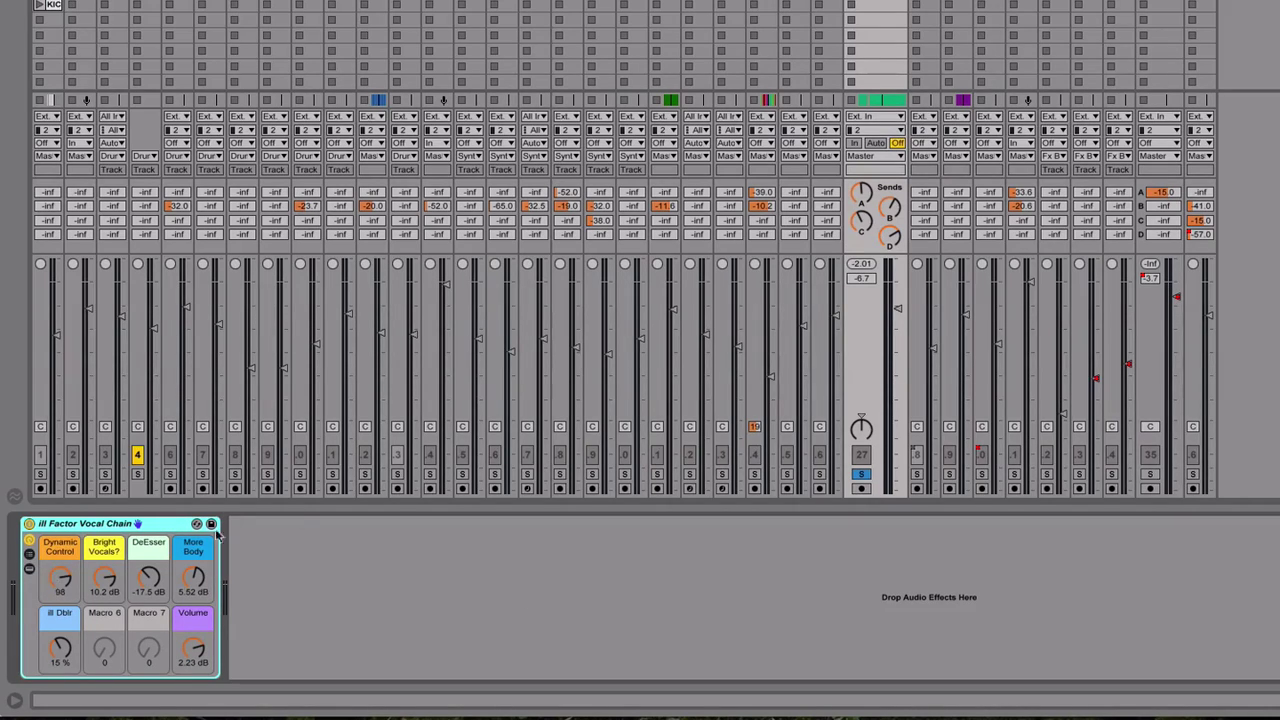
Unsolo the lead vocal track and set its volume to -12.2 dB while playing the full mix.
left_click(861, 475)
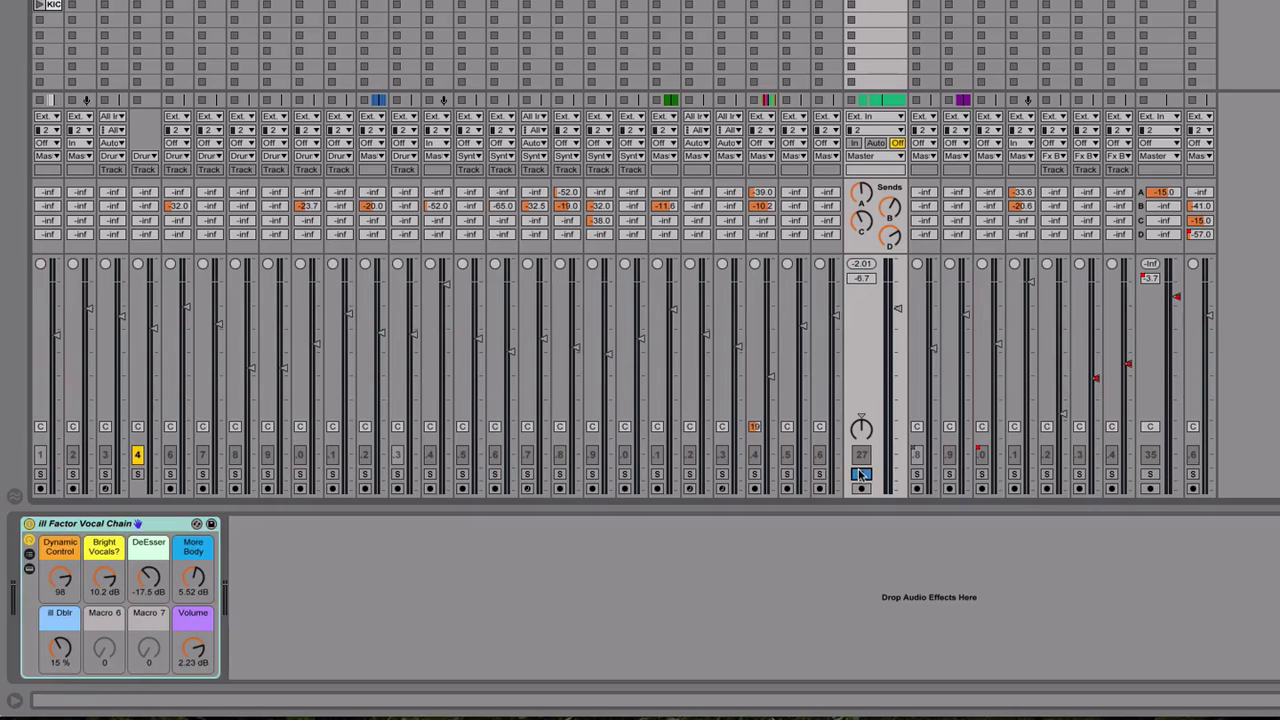
left_click_drag(899, 309, 899, 306)
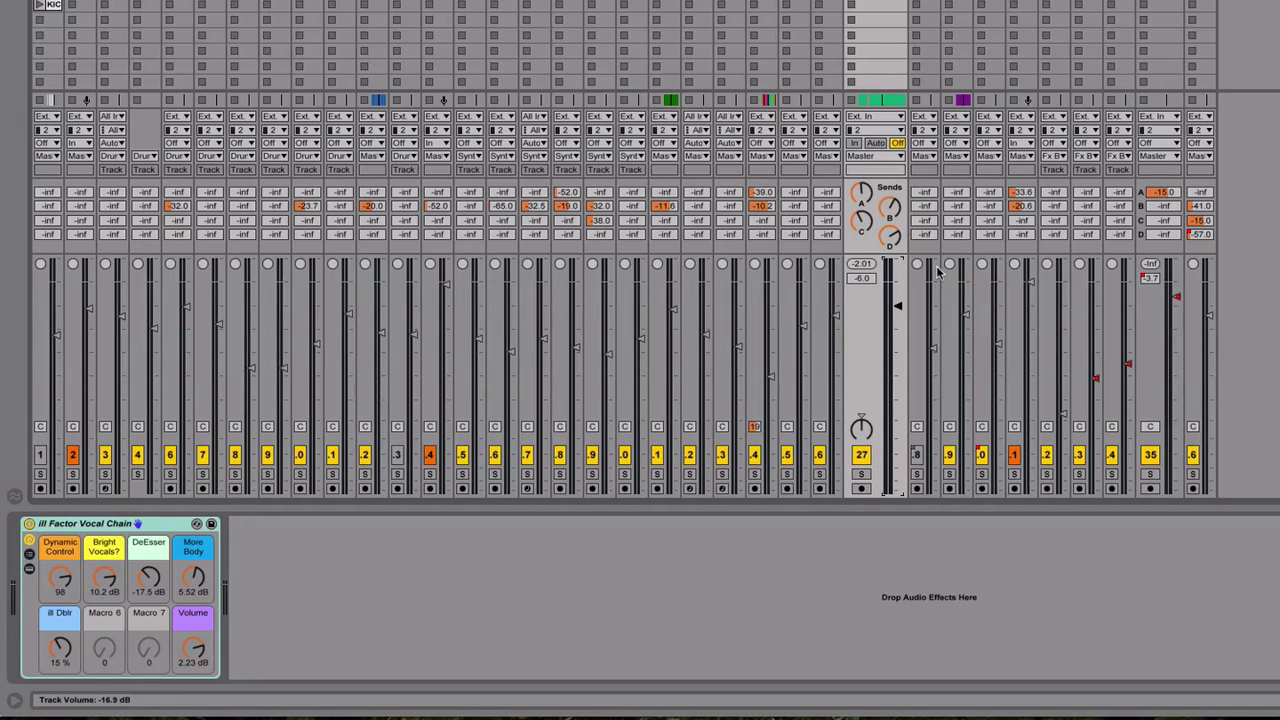
key("space")
left_click_drag(896, 308, 896, 330)
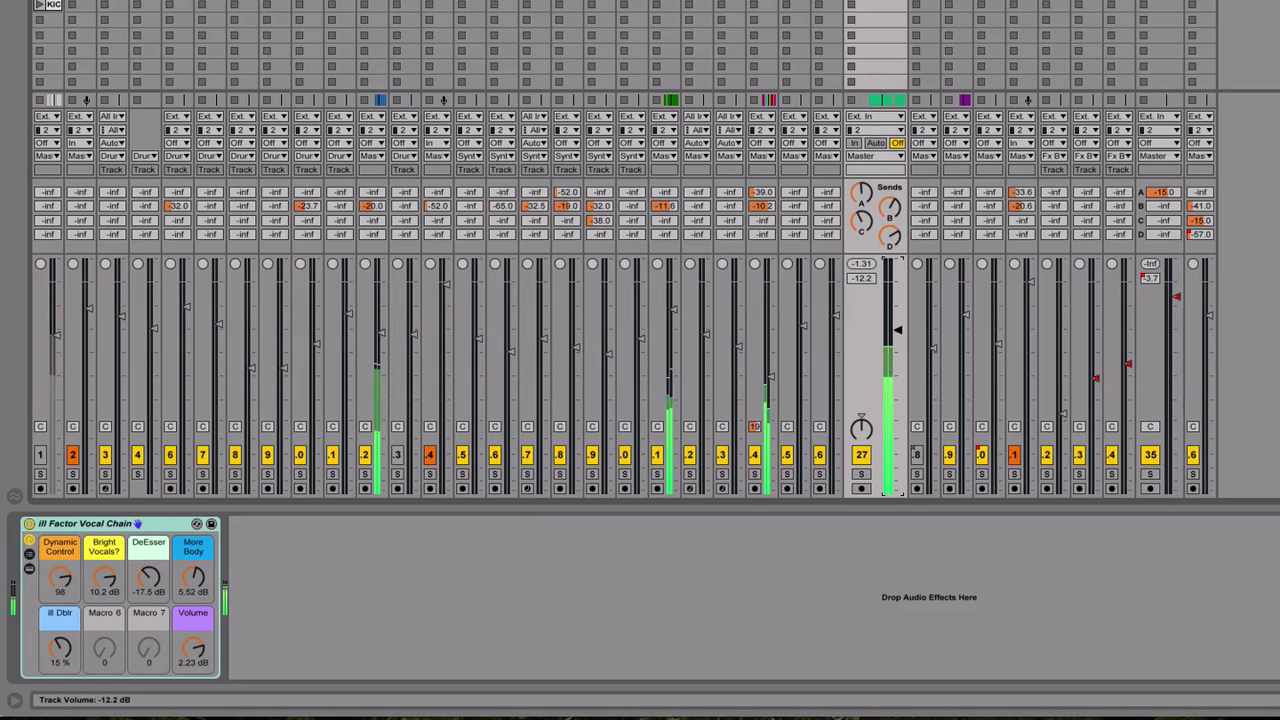
Set More Body to 6.40 dB, DeEsser to -21.0 dB and ill Dblr to 14 %, and lower the Vocal Lead 1 volume to -14.7 dB.
left_click_drag(200, 590, 153, 604)
left_click_drag(61, 649, 61, 651)
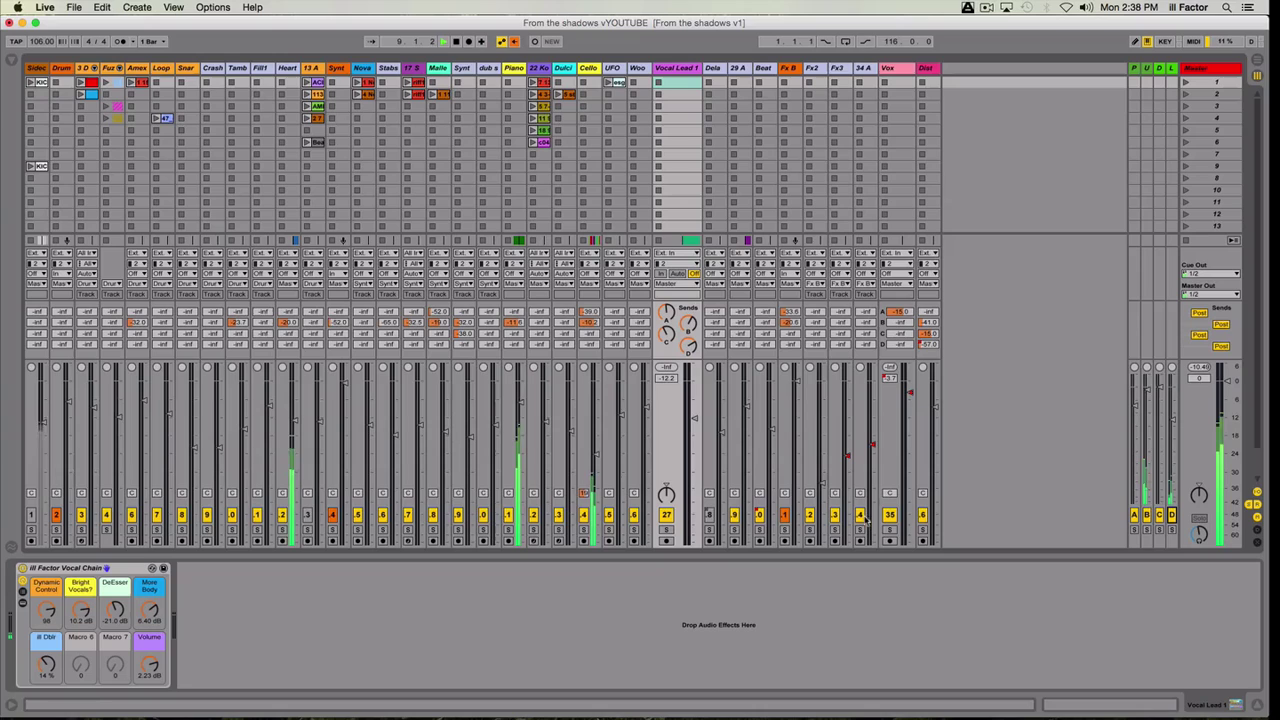
left_click_drag(693, 422, 695, 429)
left_click_drag(691, 324, 691, 327)
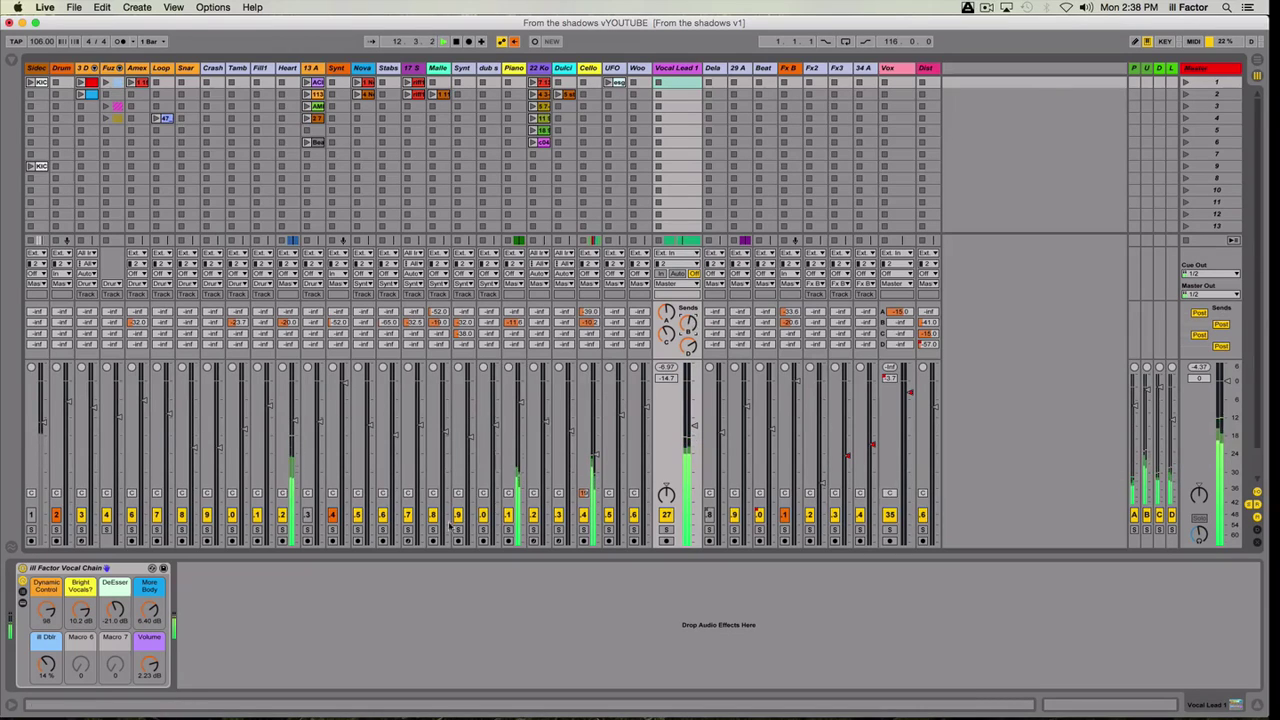
Set the Dynamic Control macro to 103 and the ill Dblr macro to 23 %, and stop playback.
left_click_drag(47, 612, 47, 606)
left_click_drag(47, 664, 47, 668)
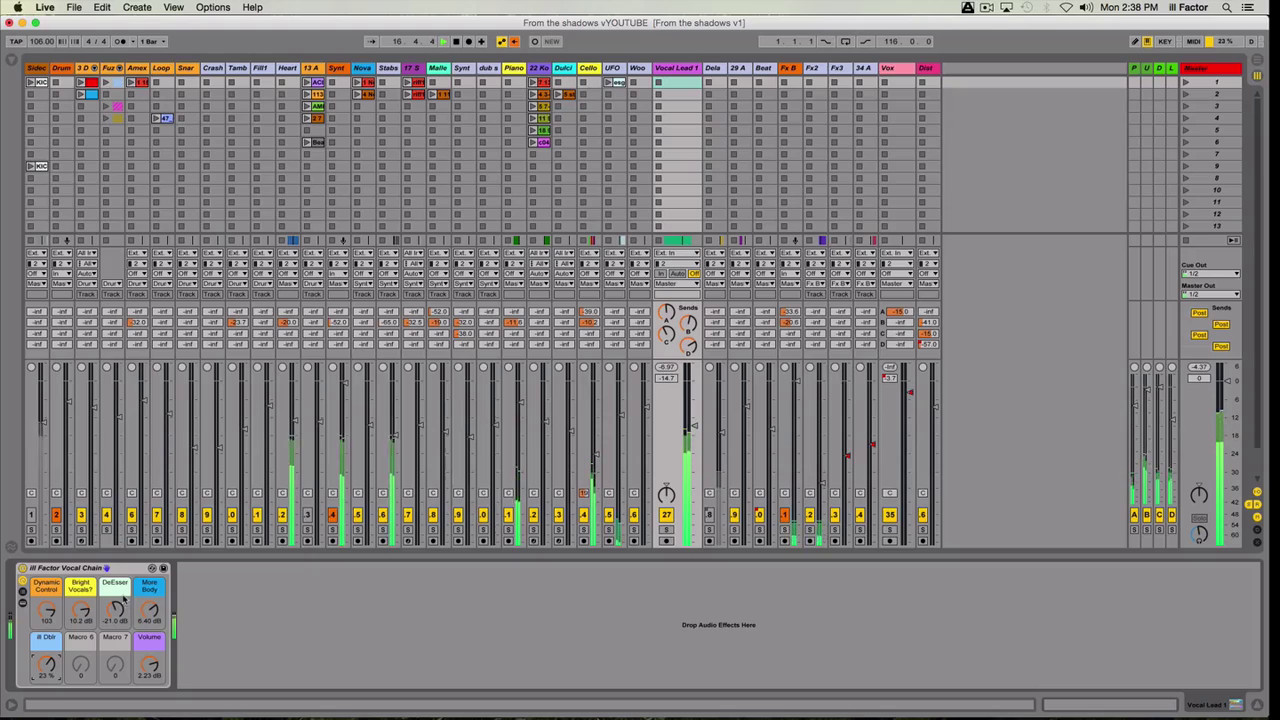
key("space")
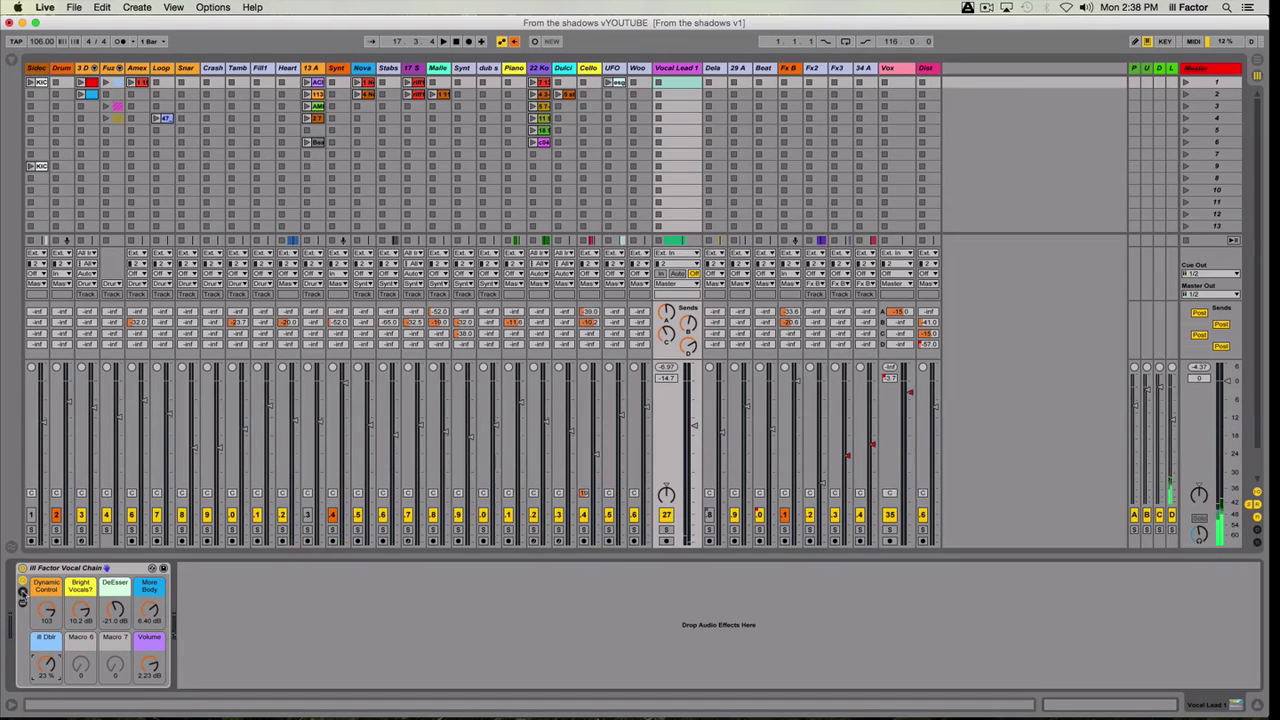
Show the rack's chain list and add the Reverb audio effect from the browser as a second parallel chain.
left_click(22, 593)
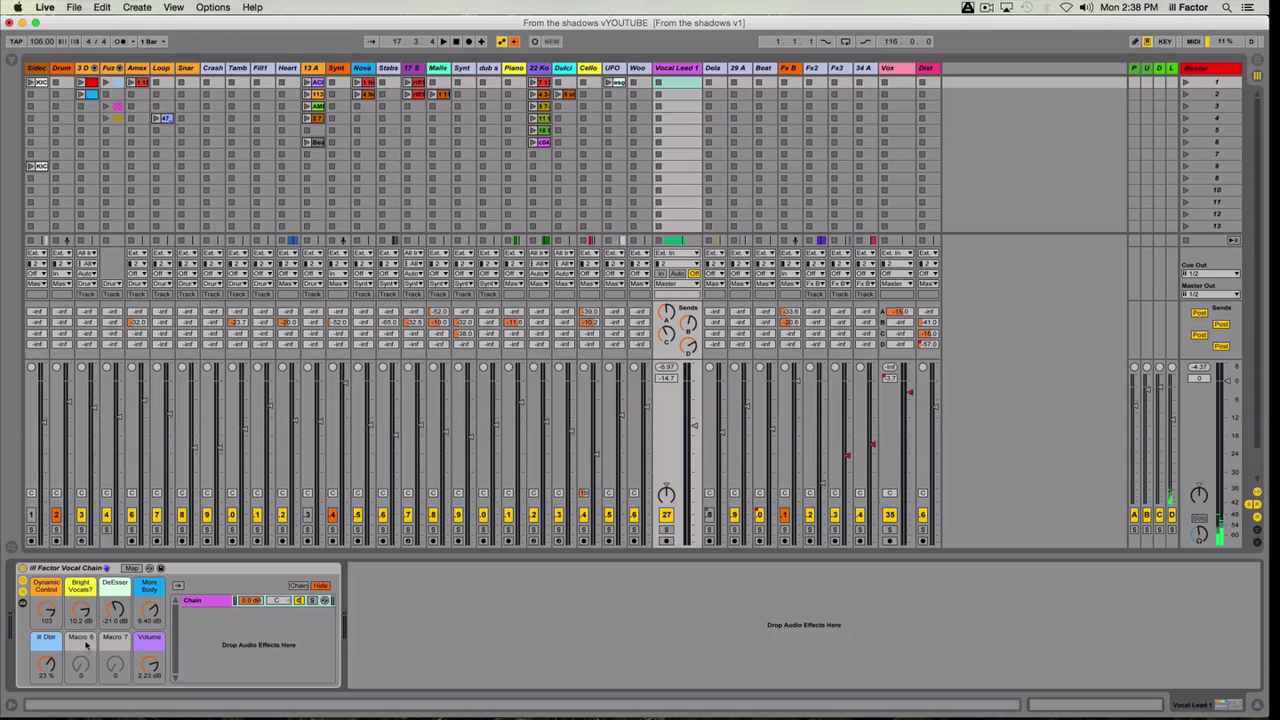
left_click(12, 62)
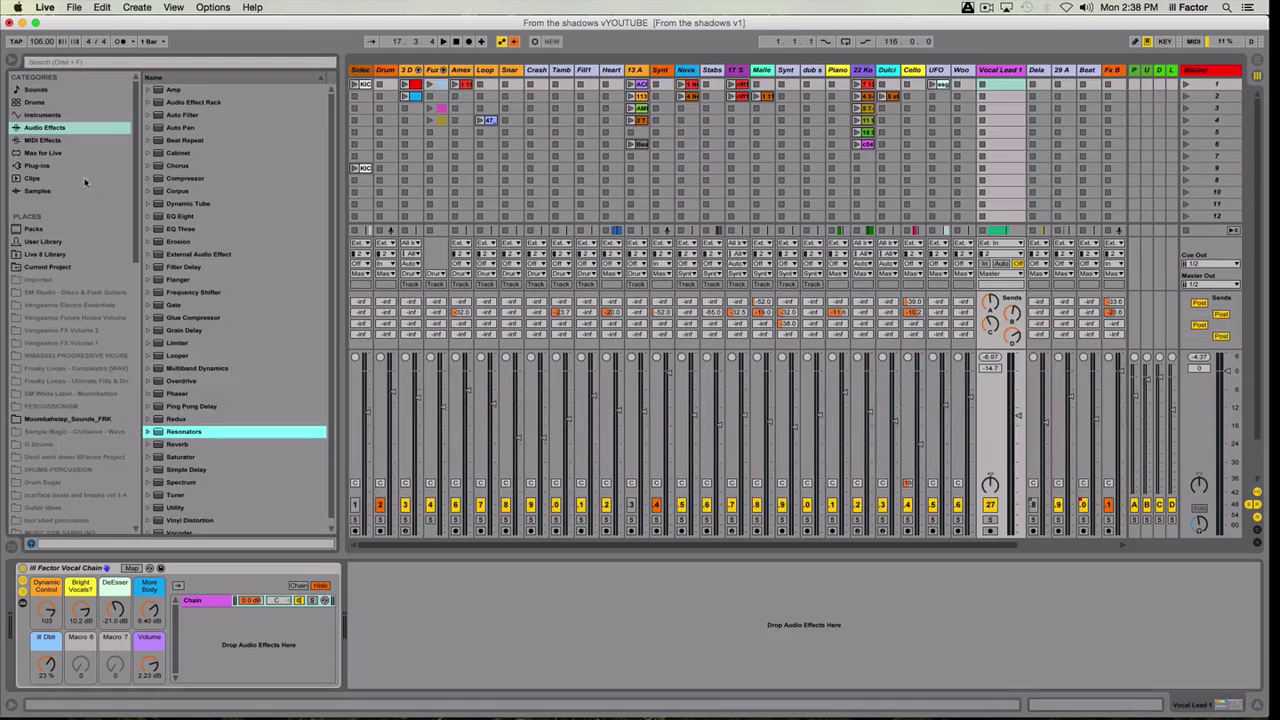
left_click(181, 446)
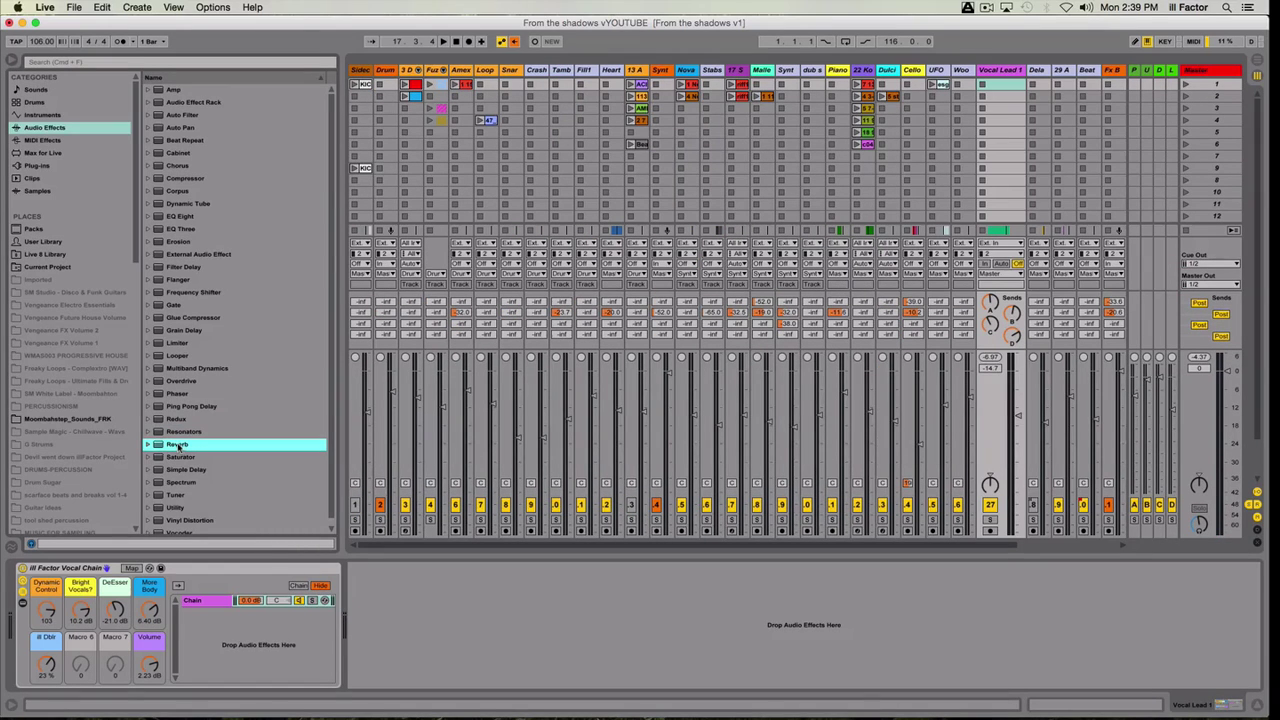
left_click_drag(178, 446, 198, 612)
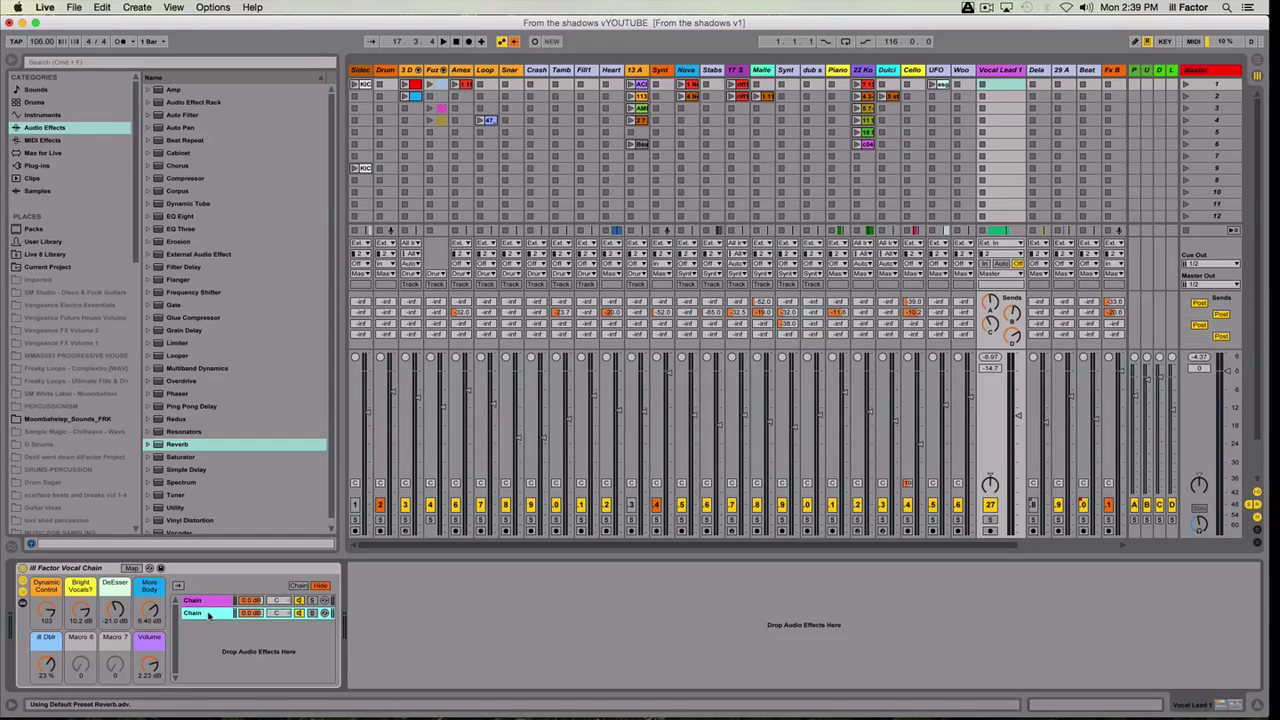
Compare the devices in both chains, leave the Reverb chain selected, and solo the Vocal Lead 1 track for playback.
left_click(208, 615)
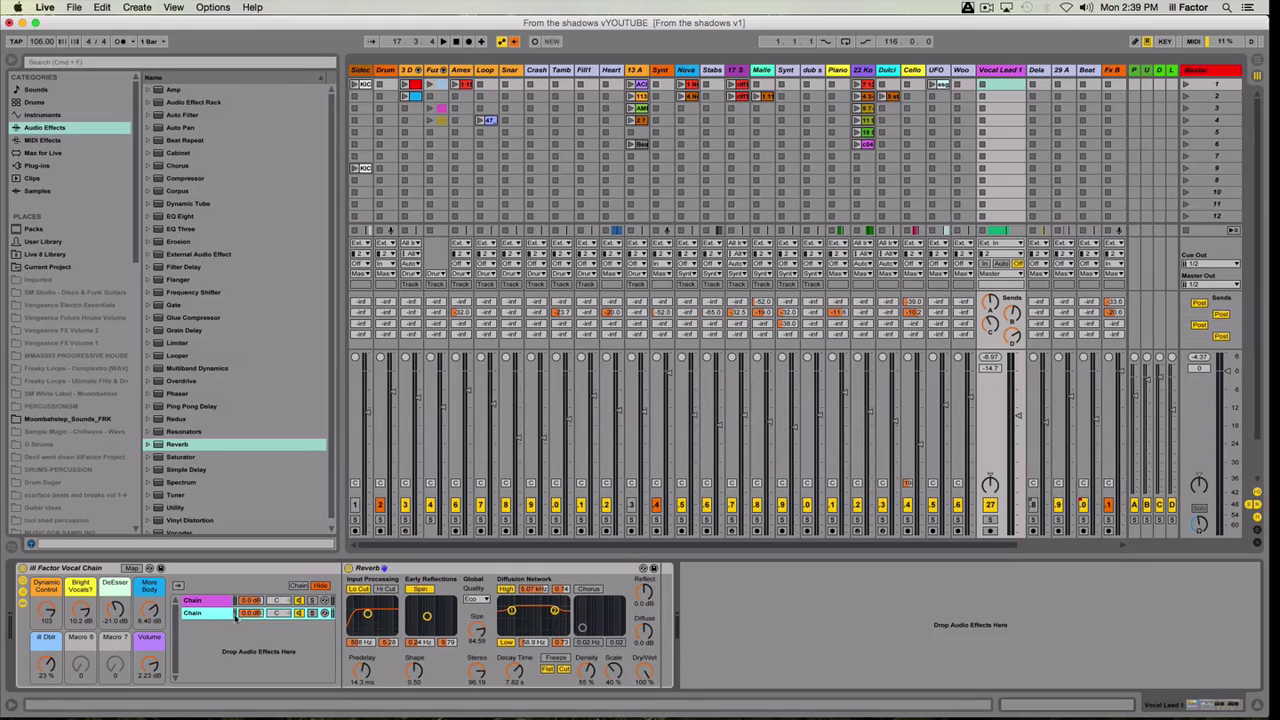
left_click(191, 600)
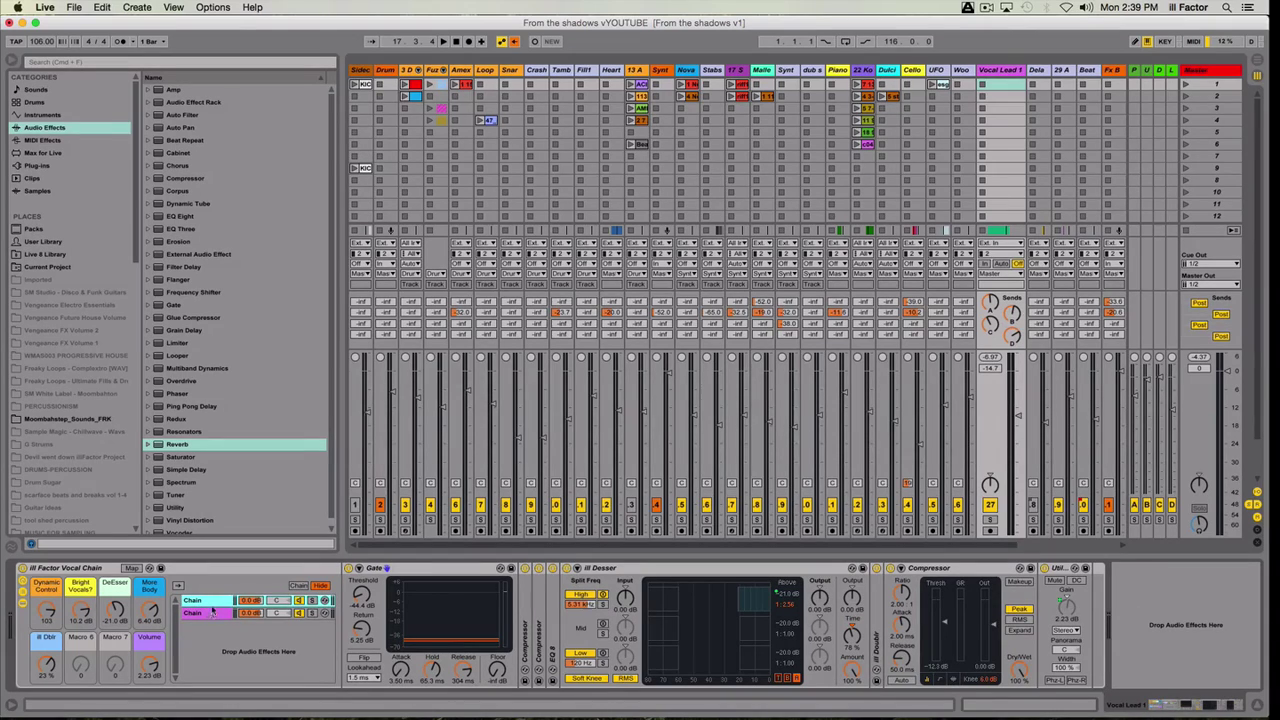
left_click(208, 614)
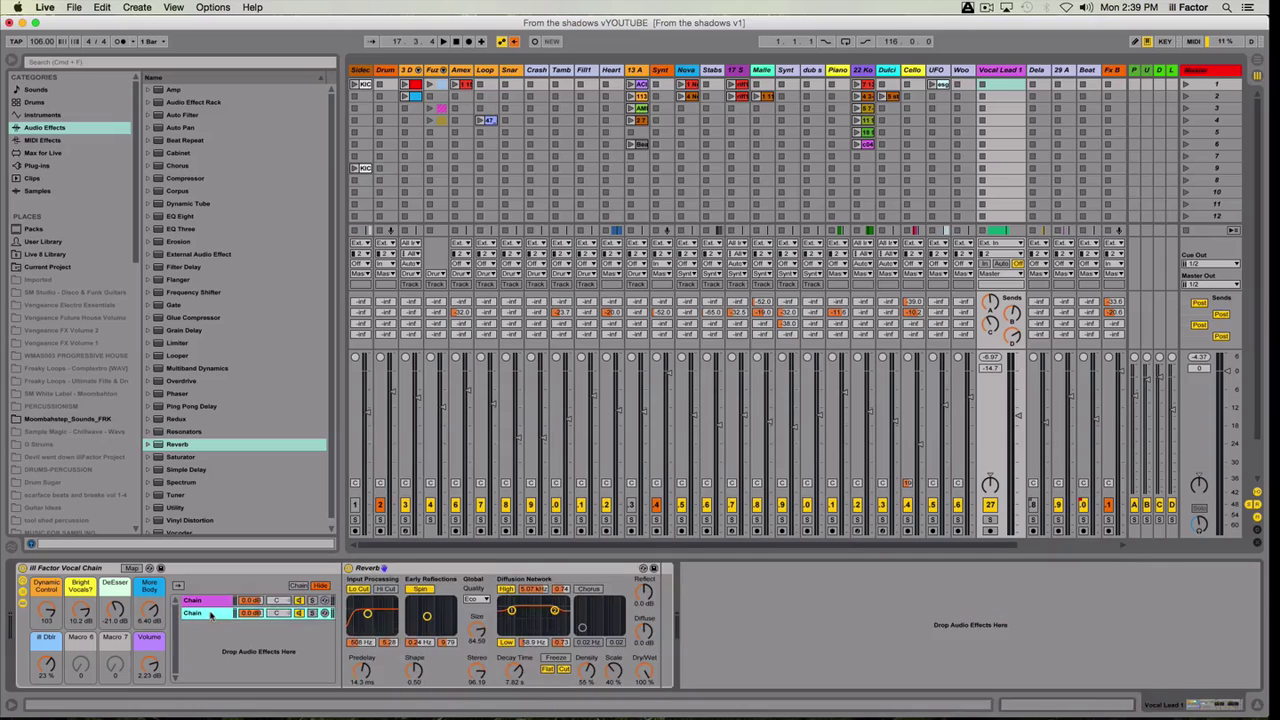
left_click(990, 519)
key("space")
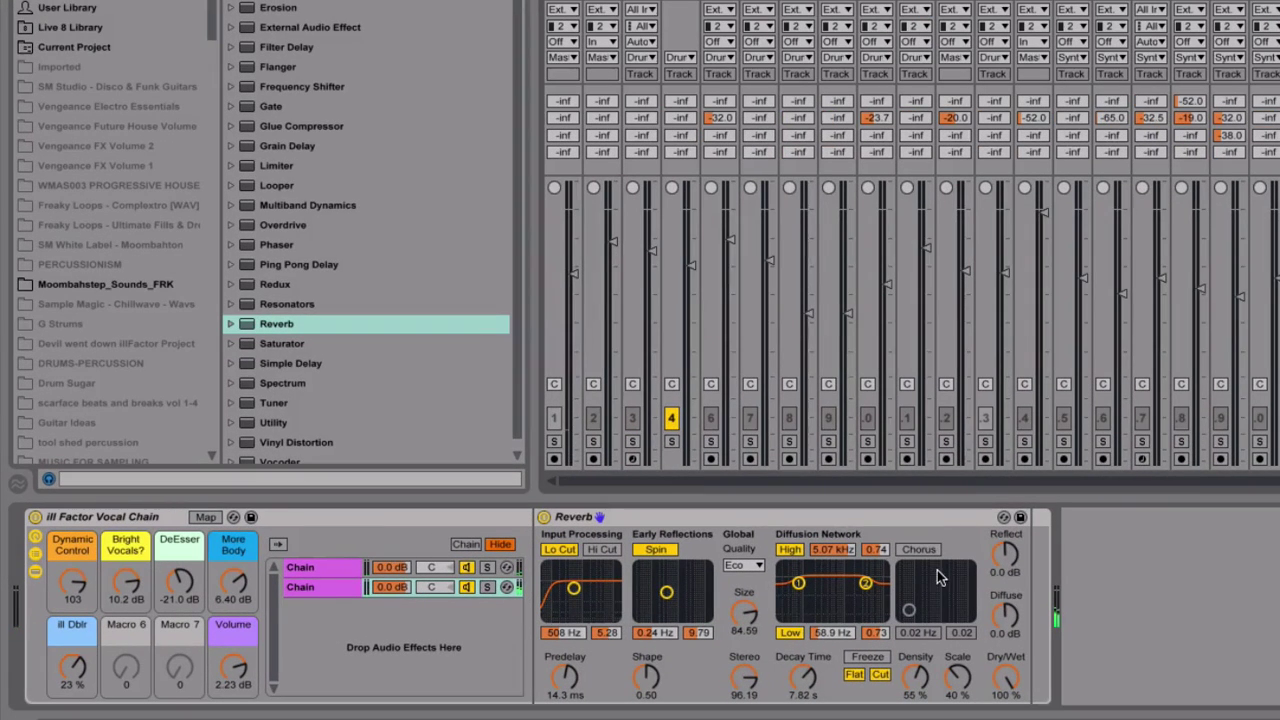
Map the Reverb's Dry/Wet to Macro 6 and play the soloed vocal with that macro at 0.0 %.
left_click(207, 518)
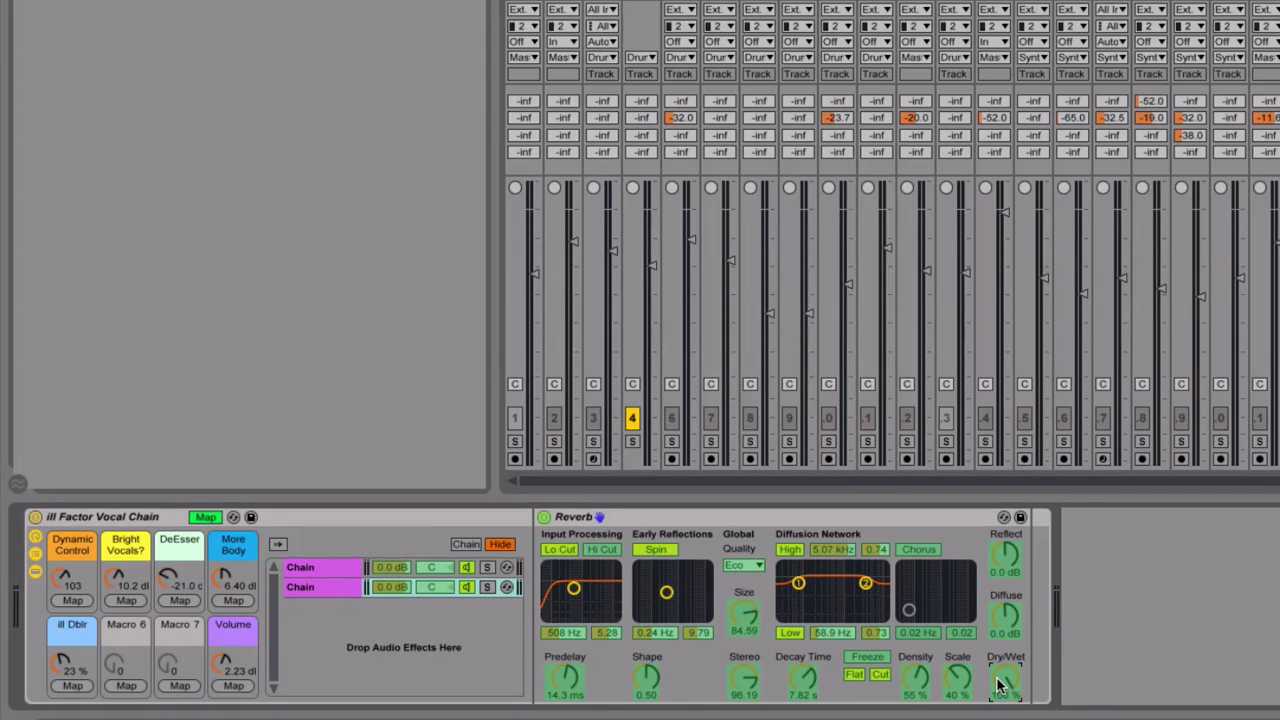
left_click(125, 687)
left_click(1005, 678)
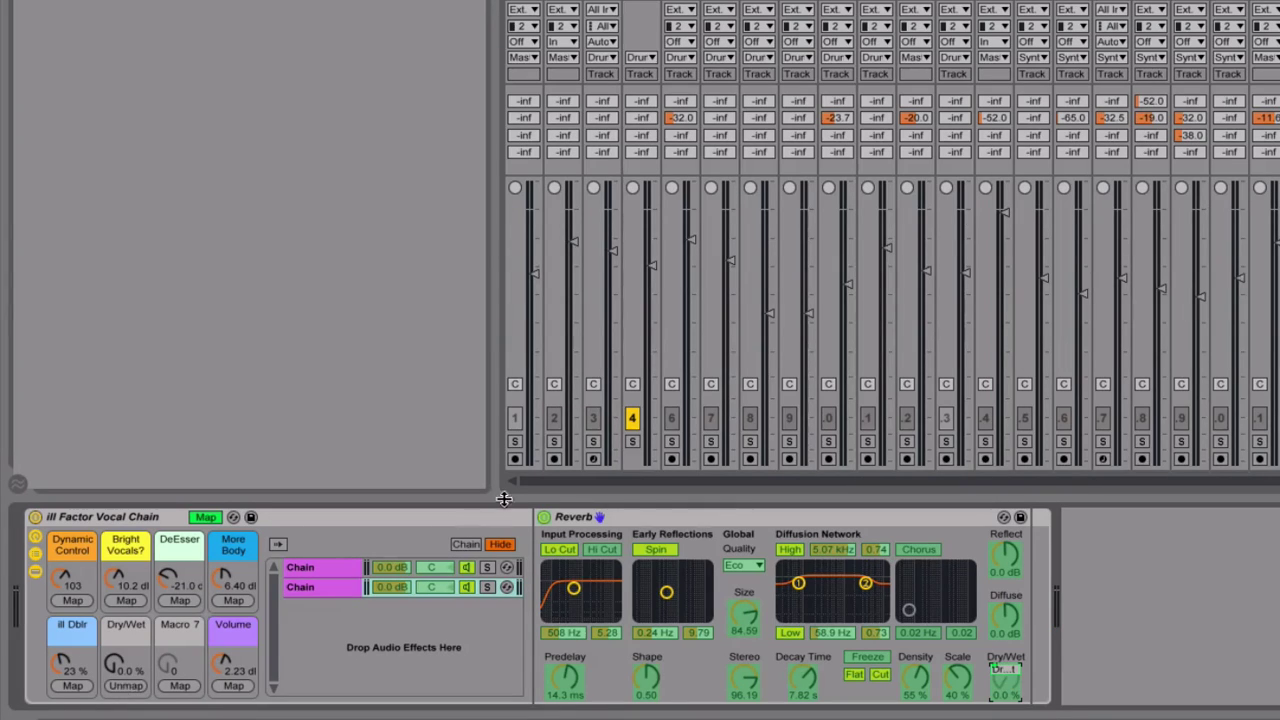
left_click(204, 517)
left_click(204, 516)
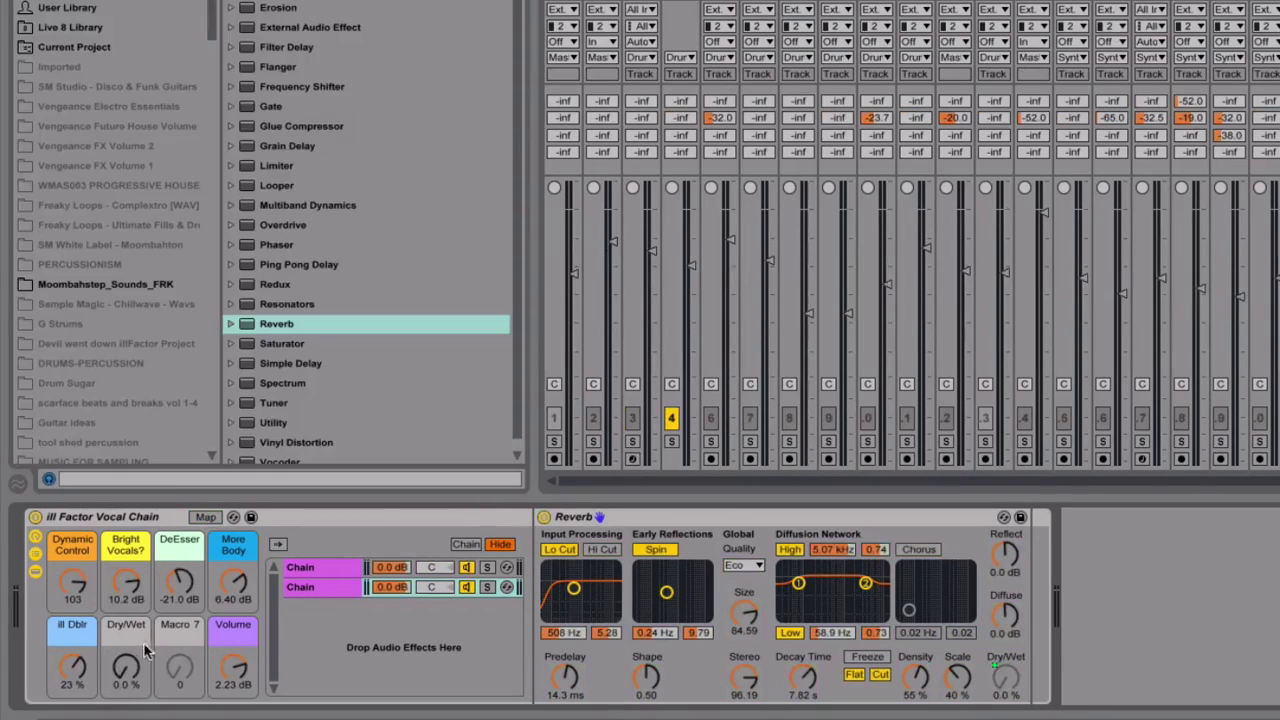
mouse_move(126, 664)
left_mouse_down()
mouse_move(126, 600)
mouse_move(133, 660)
left_mouse_up()
key("space")
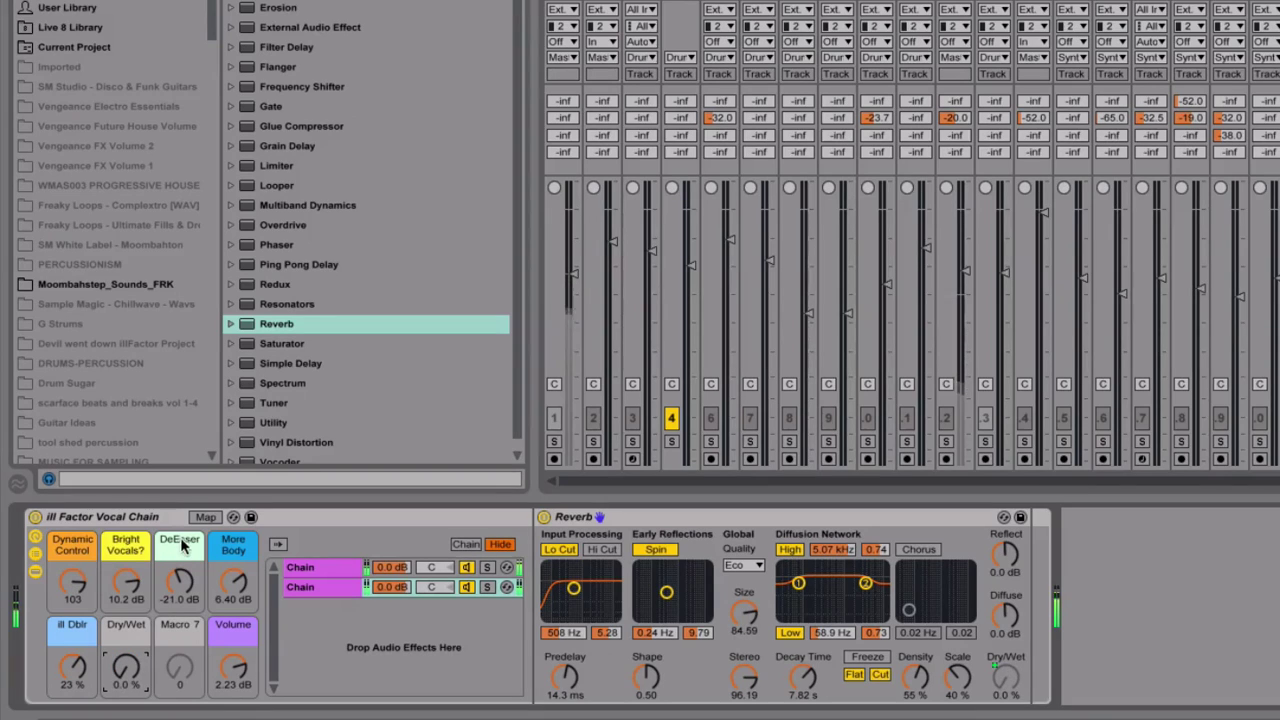